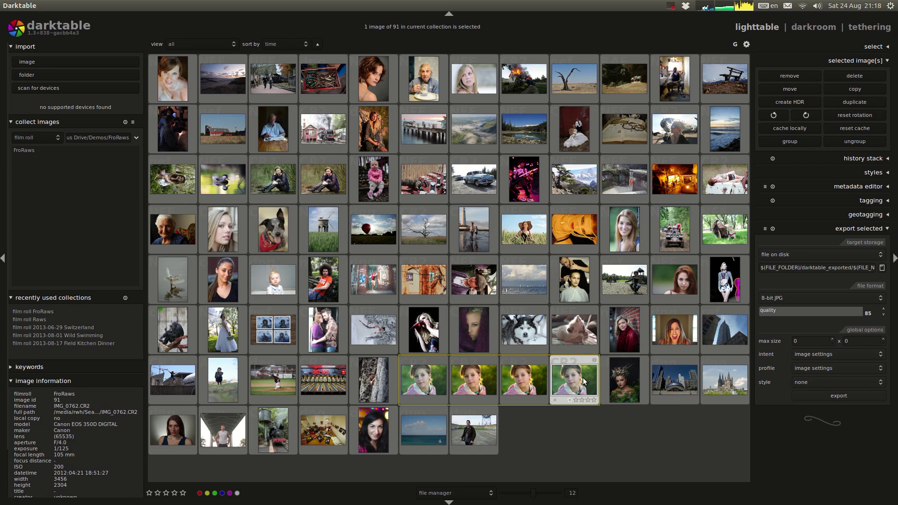
Open the portrait IMG_0762 in the darkroom for editing
double_click(584, 381)
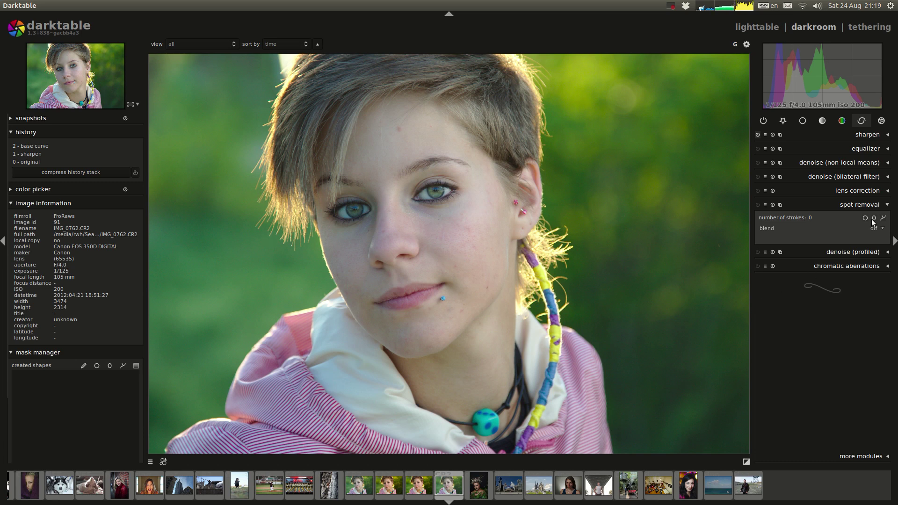
Collapse spot removal, show the basic module group, and collapse the exposure module
click(861, 204)
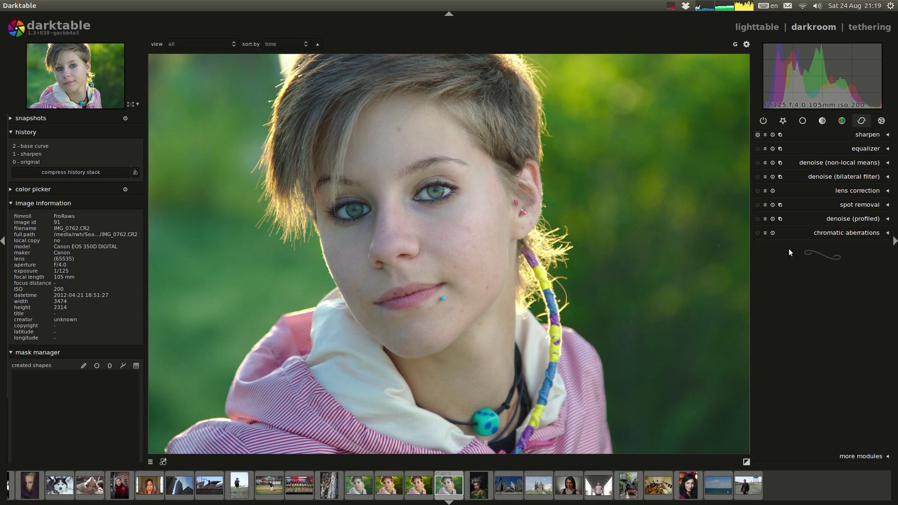
click(803, 123)
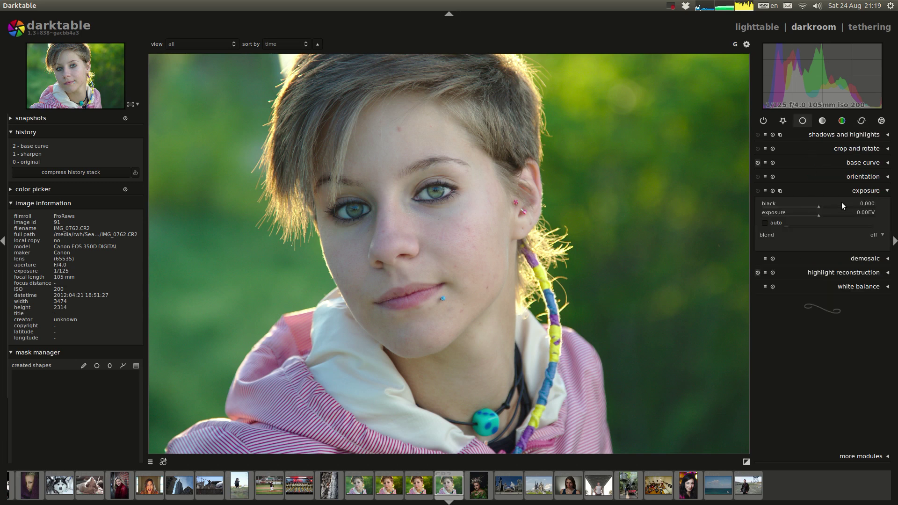
click(863, 190)
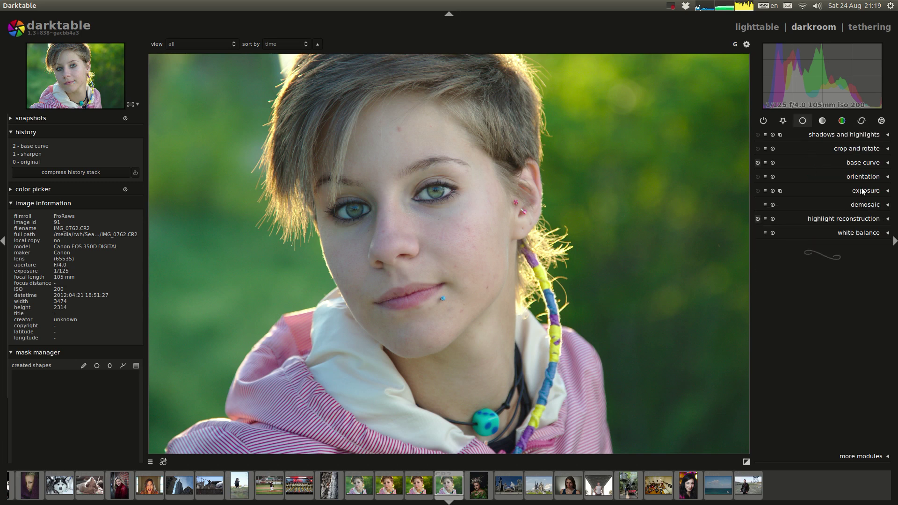
Spot-sample white balance from the white hood collar, giving about 6216K and tint 1.028
click(863, 237)
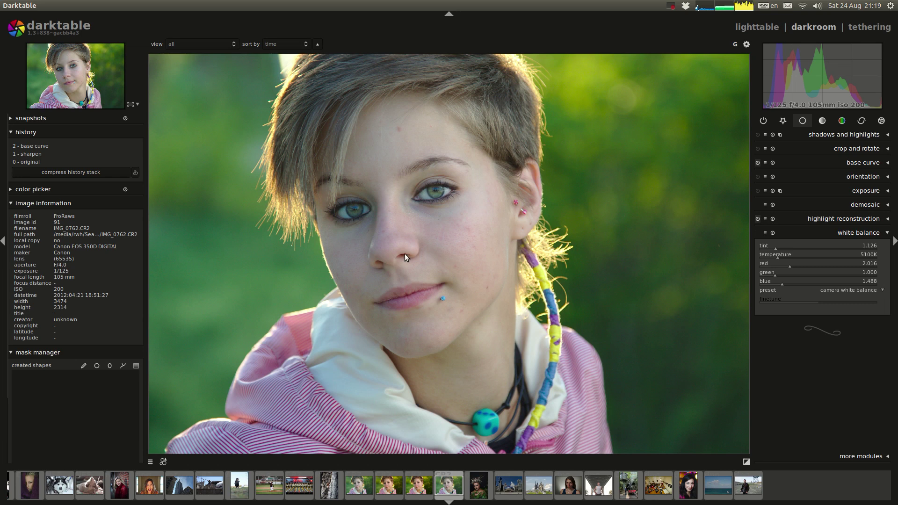
click(855, 290)
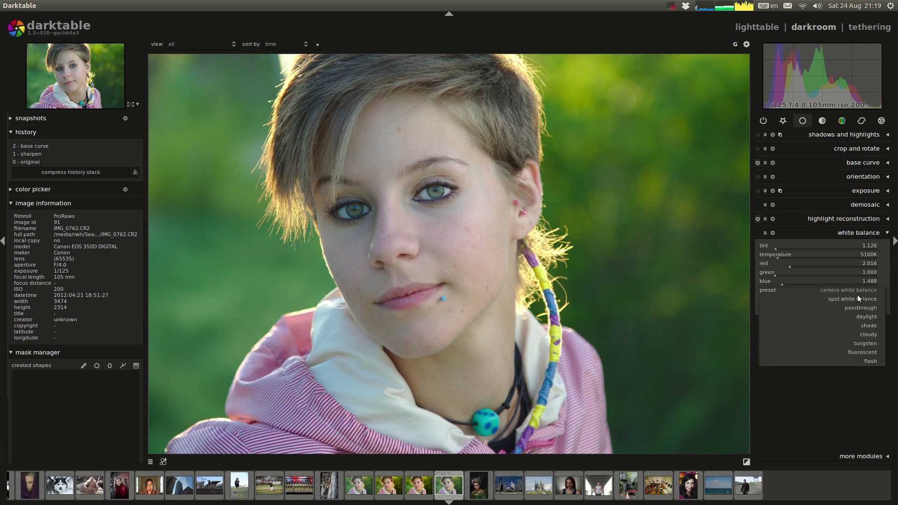
click(858, 298)
drag(327, 361, 373, 377)
drag(344, 343, 363, 357)
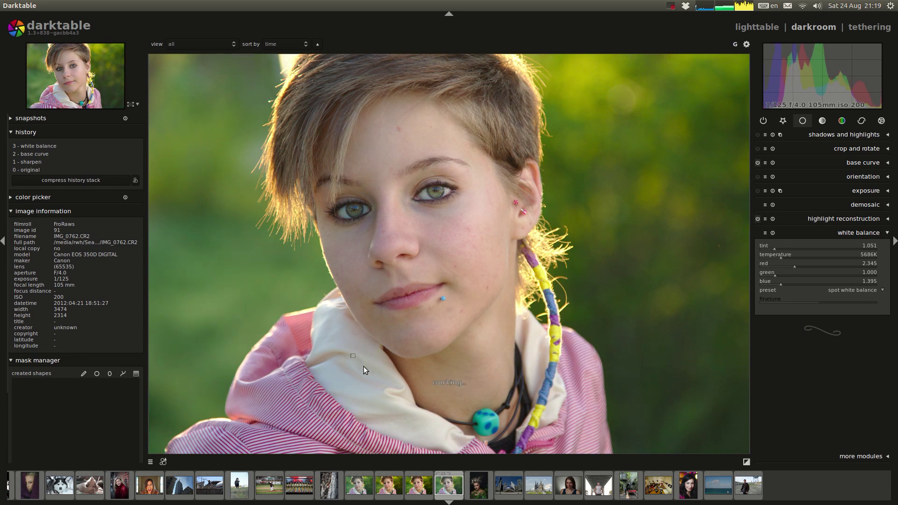
mouse_move(343, 343)
mouse_down()
mouse_move(360, 362)
mouse_move(352, 341)
mouse_move(330, 334)
mouse_up()
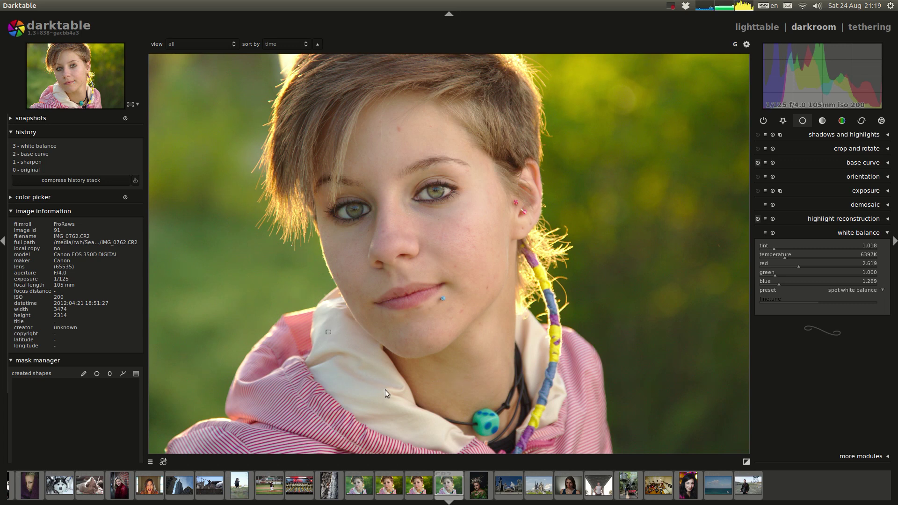
drag(385, 388, 391, 395)
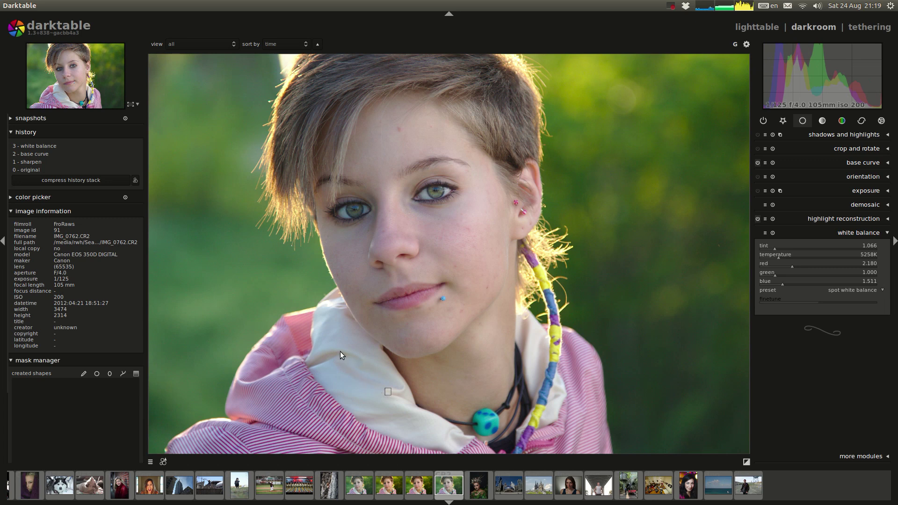
drag(338, 340, 340, 343)
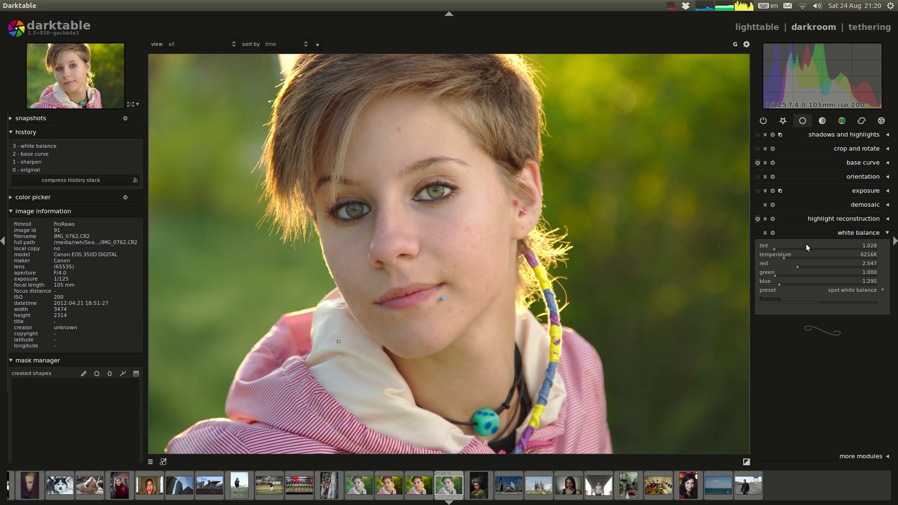
Test a brighter exposure against the overexposure indicator, then reset exposure to 0.00 EV
click(846, 234)
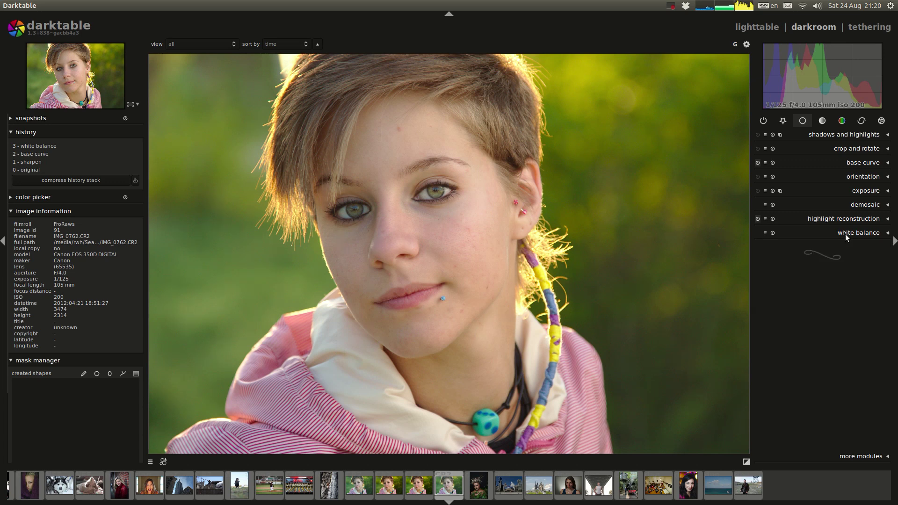
click(860, 191)
click(747, 462)
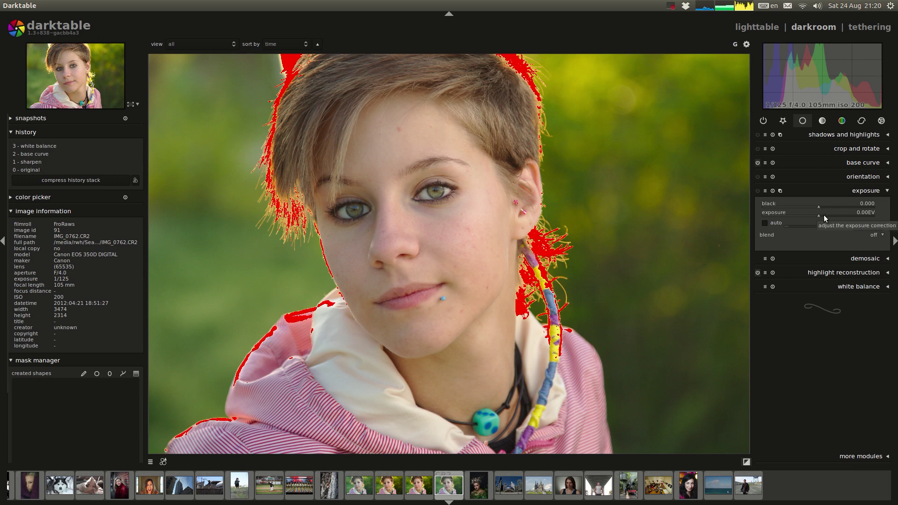
scroll(823, 214, up, 9)
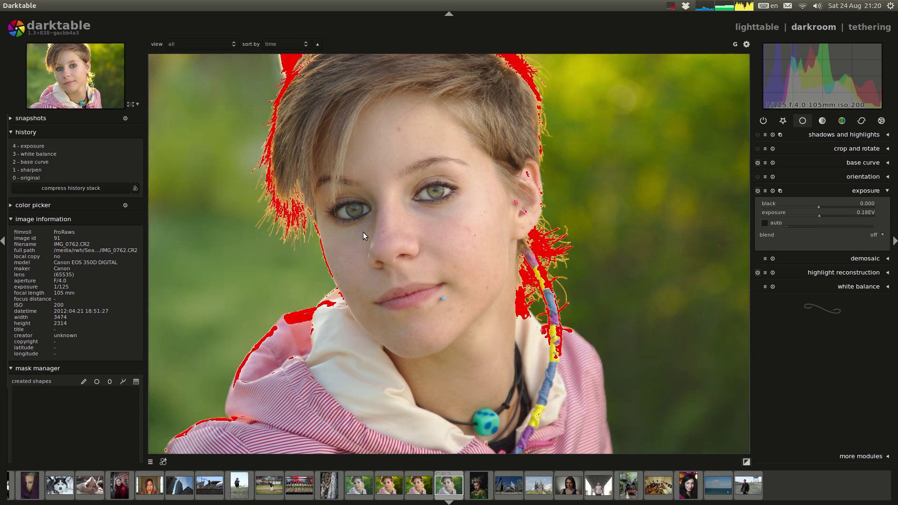
scroll(827, 216, up, 7)
click(746, 462)
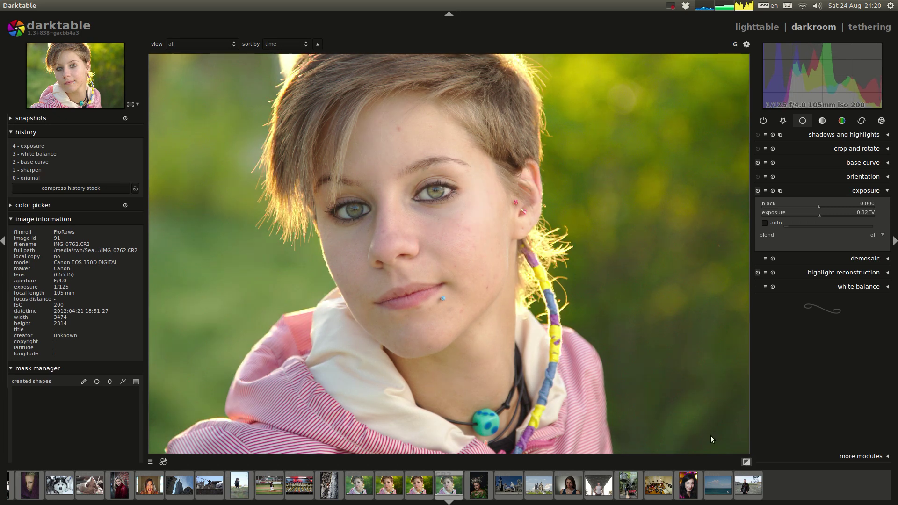
double_click(819, 215)
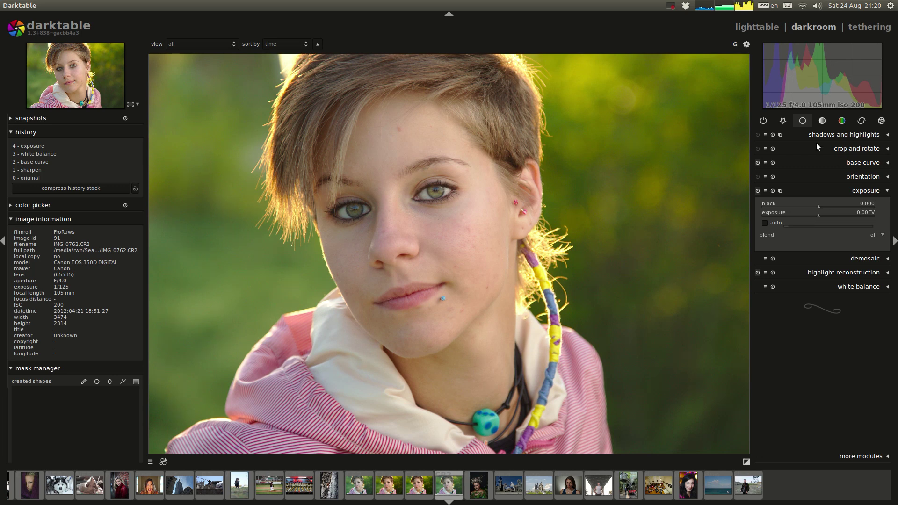
Toggle shadows and highlights on and off to compare, leaving it switched off
click(758, 136)
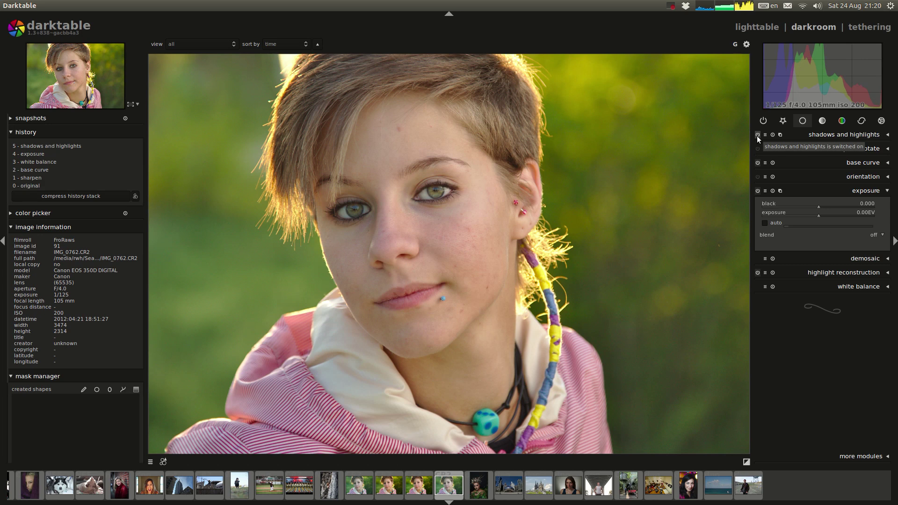
click(758, 135)
click(758, 135)
click(758, 135)
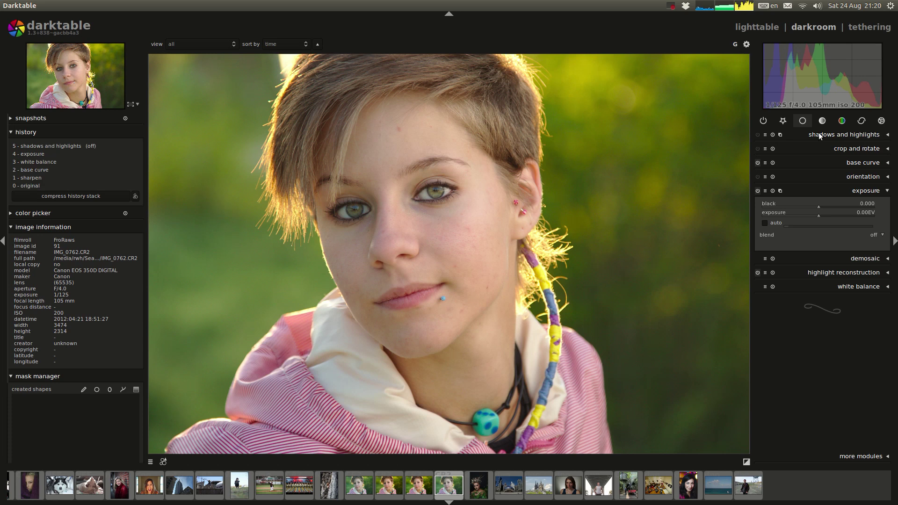
click(758, 135)
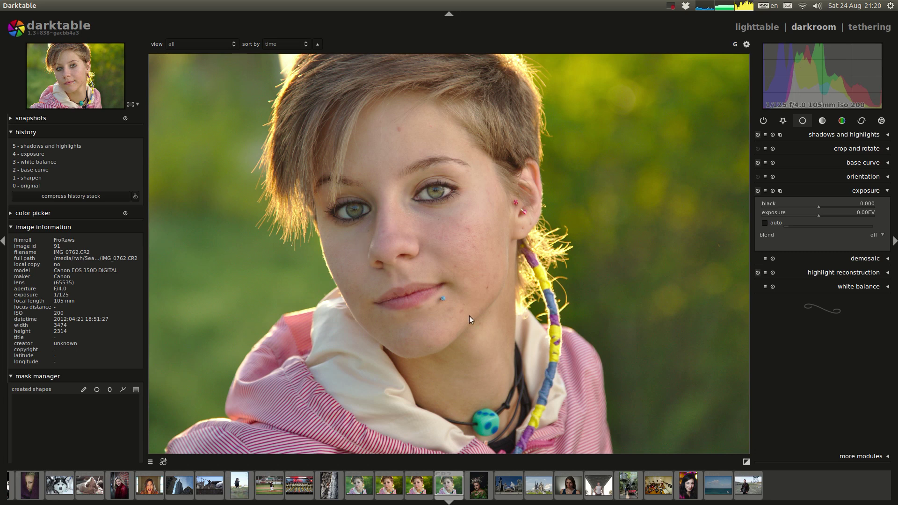
click(757, 135)
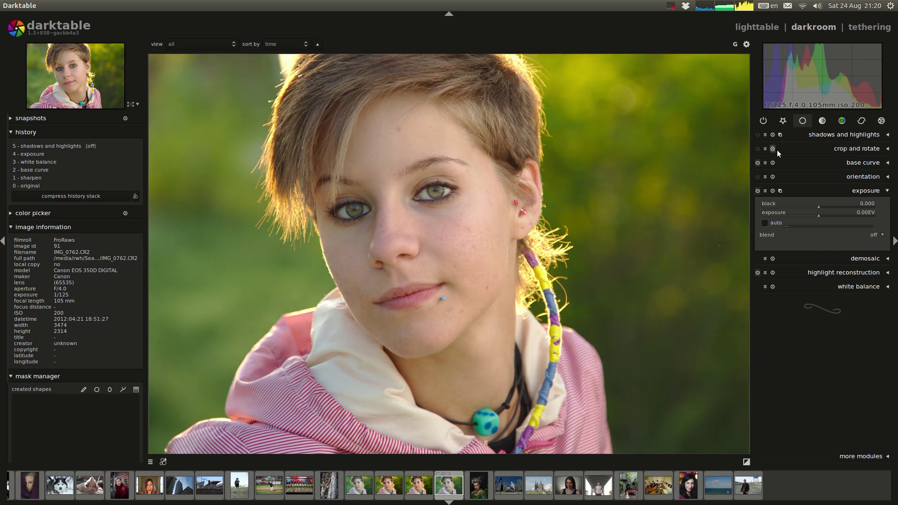
With clipping warnings shown, raise the exposure black level to 0.014
click(747, 463)
scroll(794, 205, up, 1)
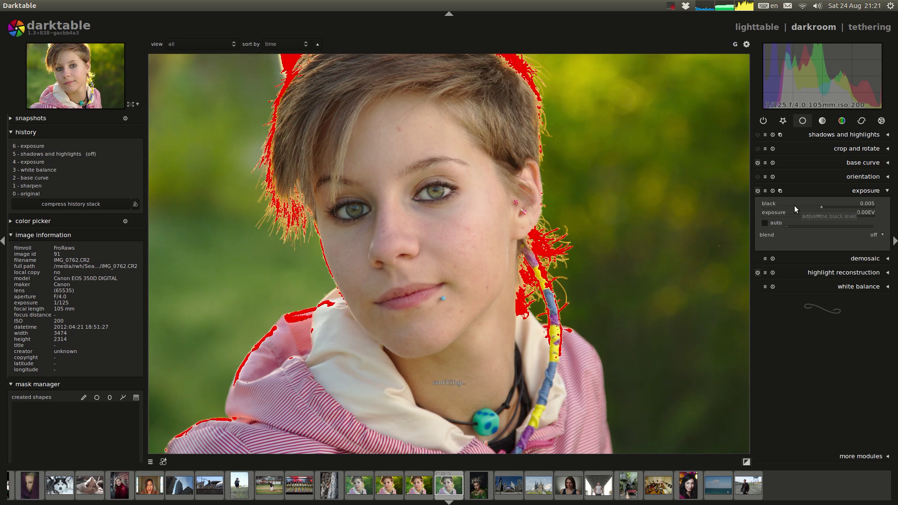
scroll(794, 206, up, 1)
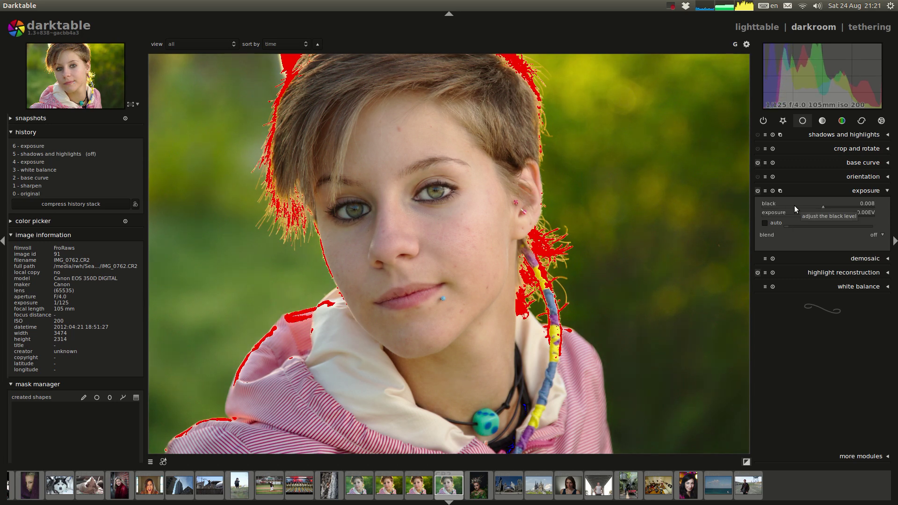
scroll(794, 206, up, 1)
scroll(795, 206, up, 1)
scroll(795, 206, up, 2)
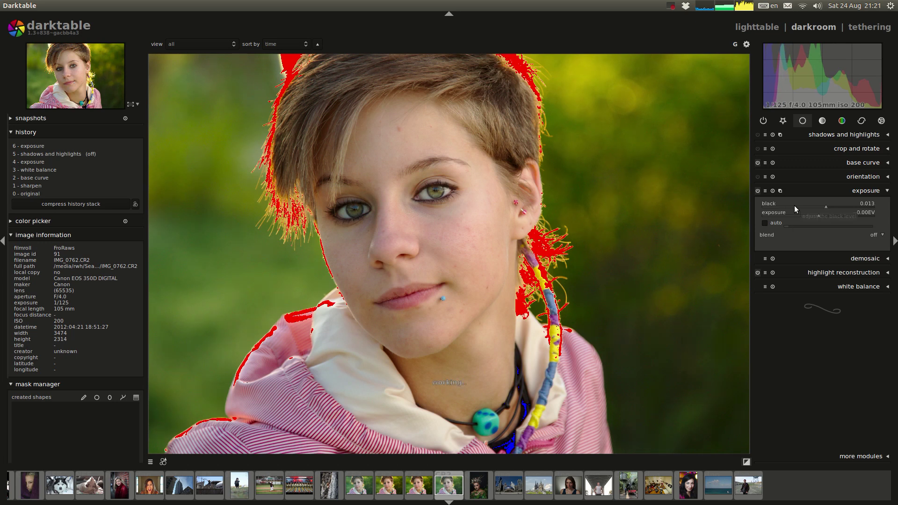
scroll(795, 205, down, 1)
scroll(794, 206, up, 1)
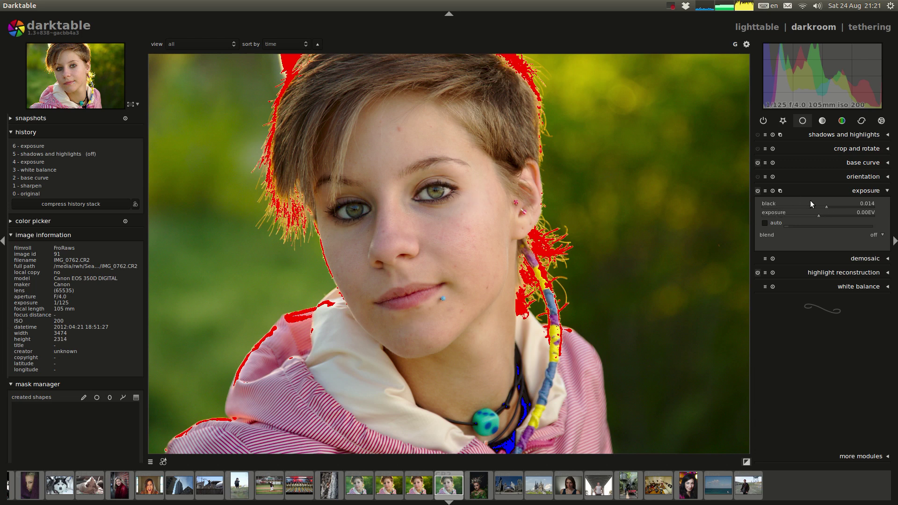
click(854, 193)
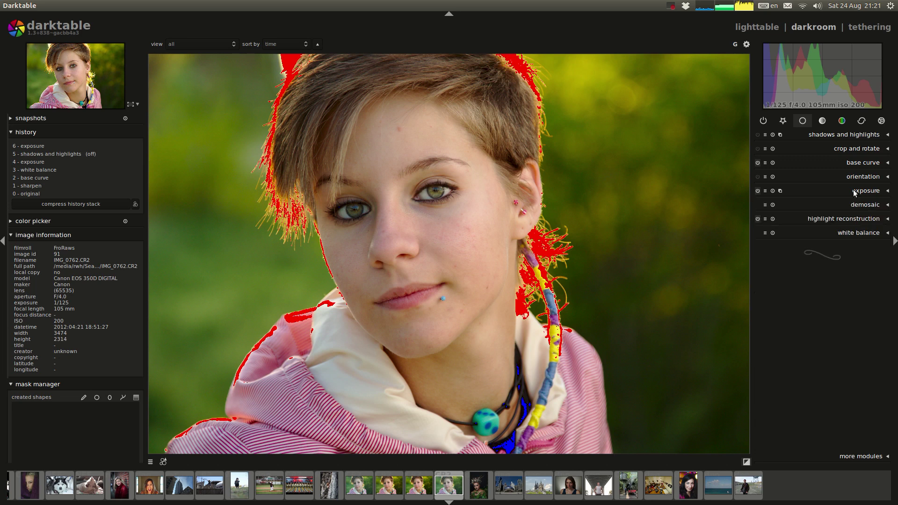
Zoom to 100% on the forehead blemish and show the correction module group
click(747, 462)
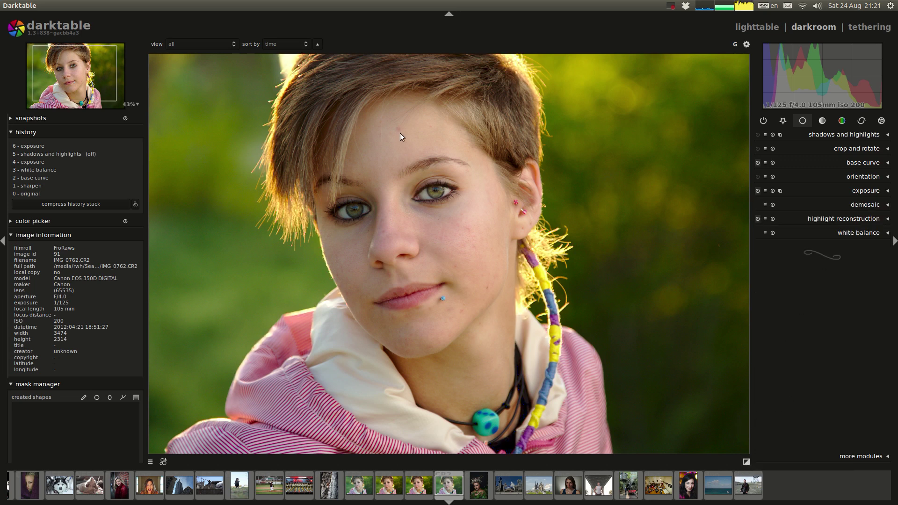
scroll(397, 132, up, 3)
drag(502, 361, 425, 221)
drag(465, 330, 529, 258)
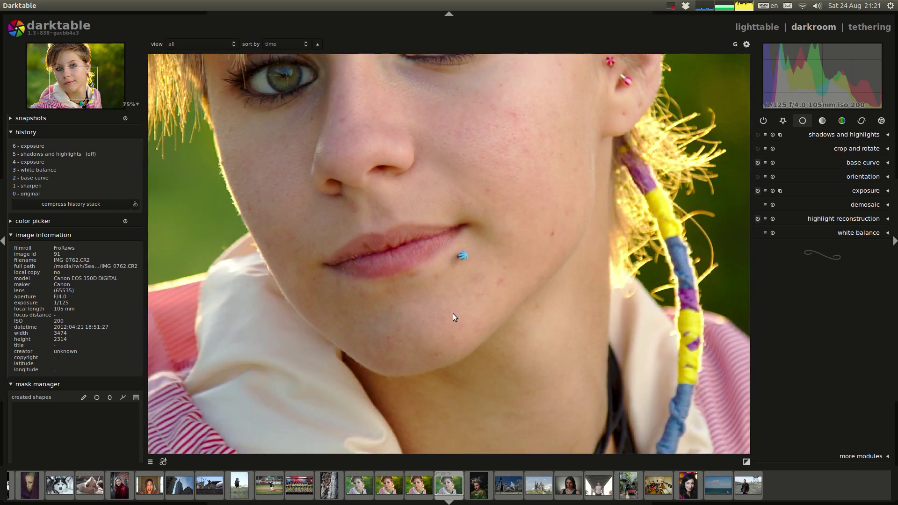
drag(467, 175, 452, 279)
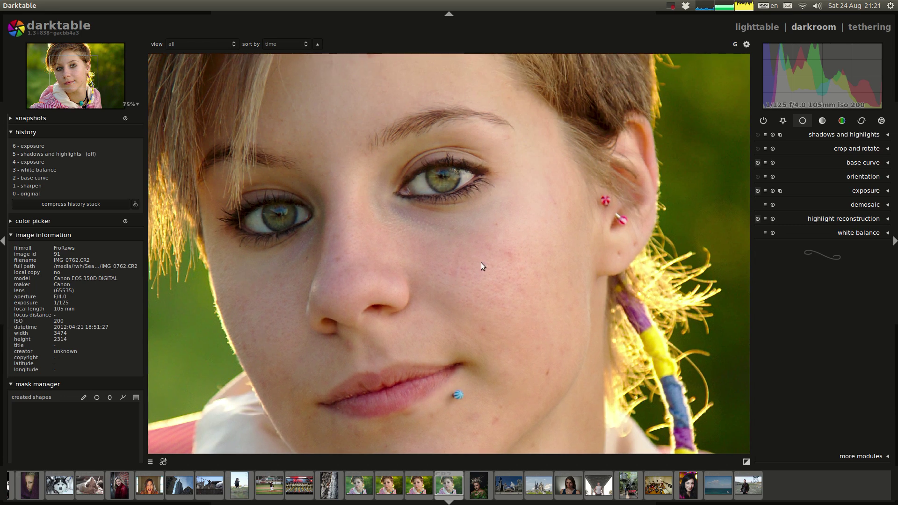
drag(464, 228, 507, 328)
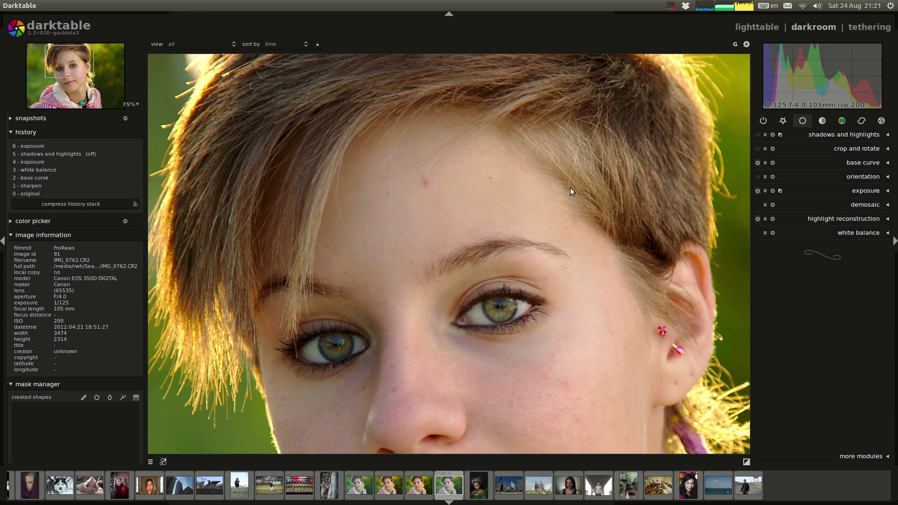
scroll(421, 182, up, 1)
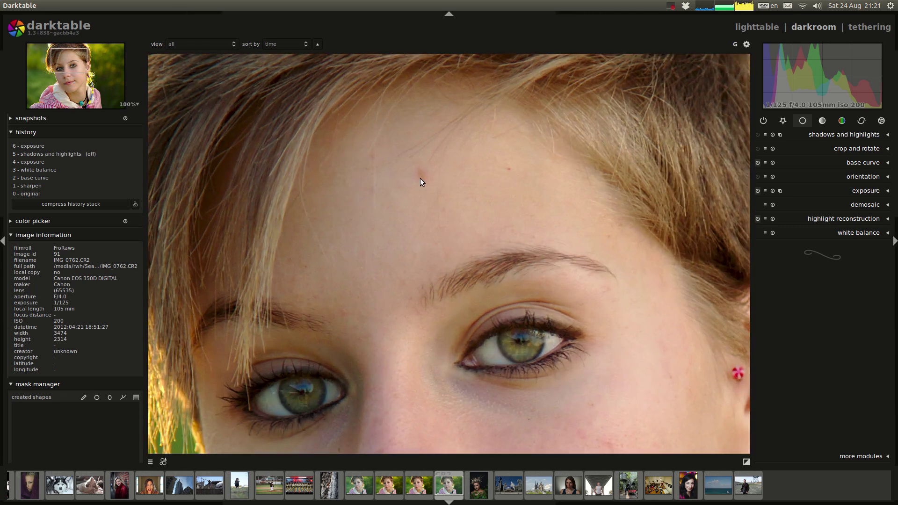
click(862, 124)
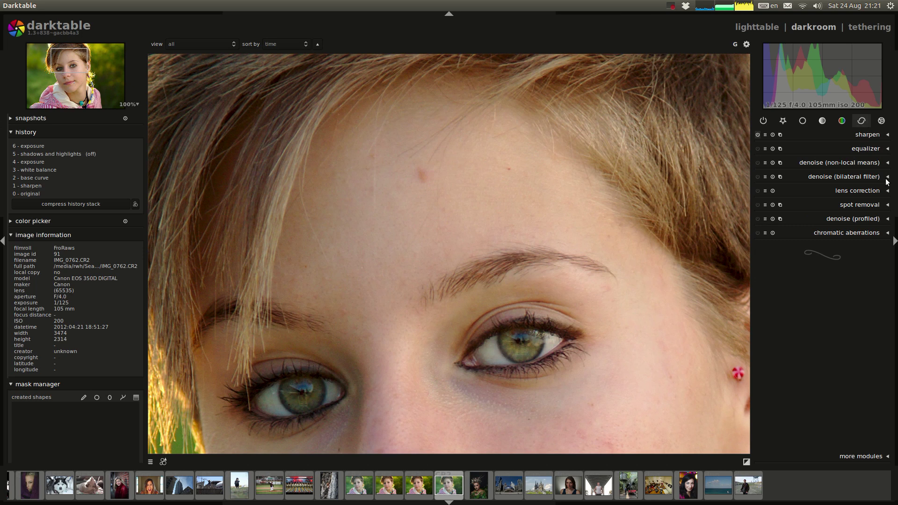
Heal the red forehead blemish with a spot removal circle, resized to fit
click(861, 203)
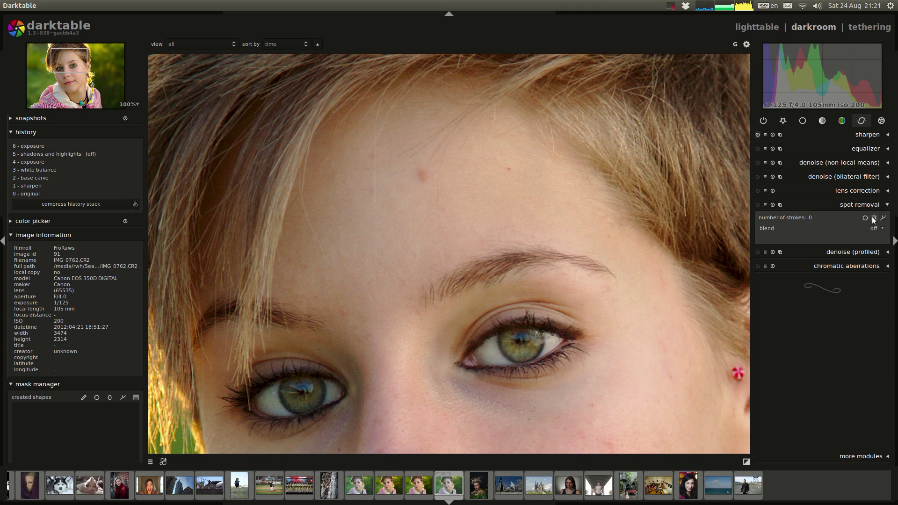
click(423, 177)
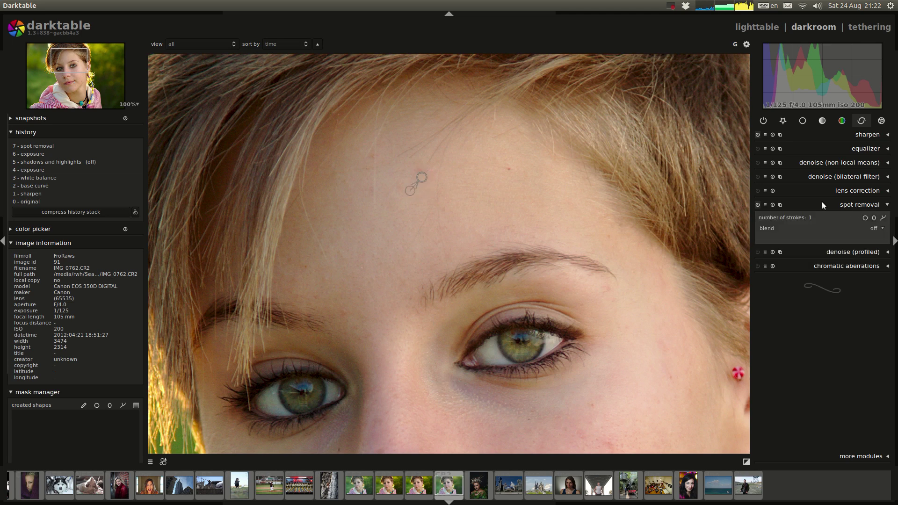
scroll(422, 180, up, 3)
Pan down to the chin and place a healing circle over its blemish
click(850, 206)
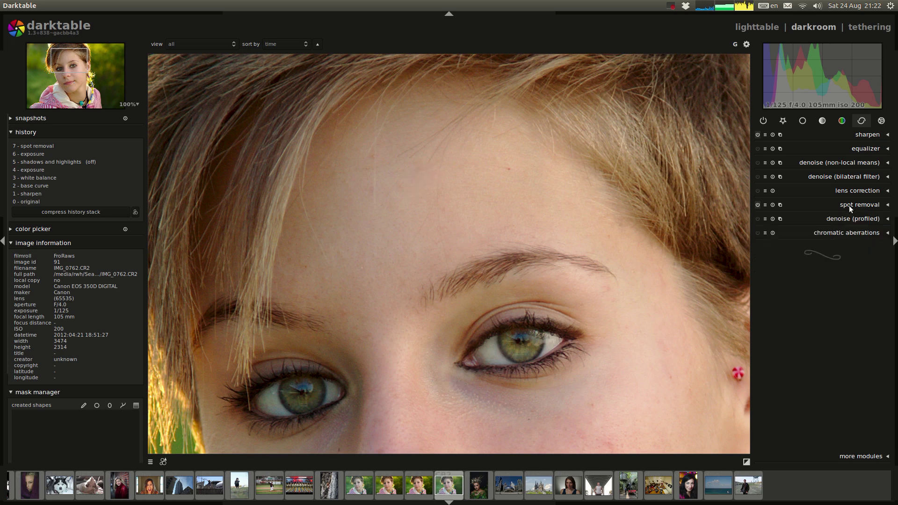
drag(599, 265, 565, 156)
scroll(548, 307, down, 2)
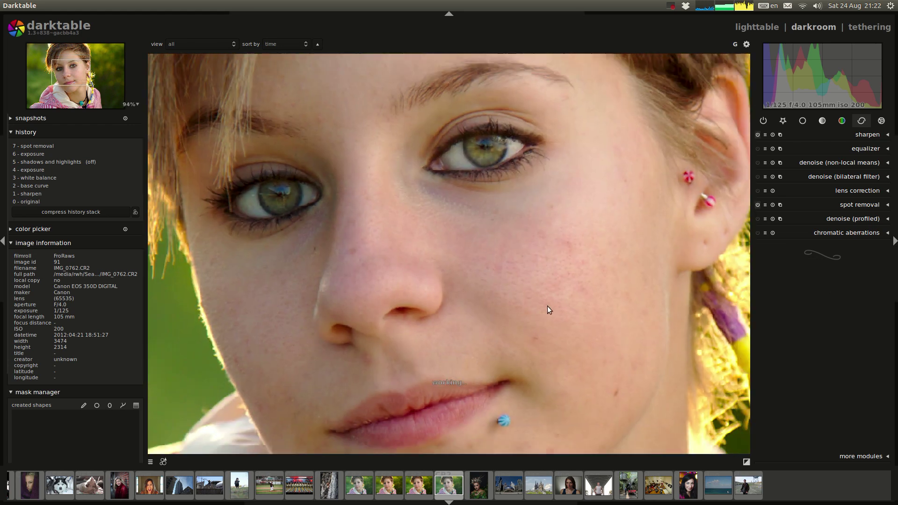
drag(547, 307, 324, 376)
drag(582, 279, 552, 297)
scroll(547, 293, up, 1)
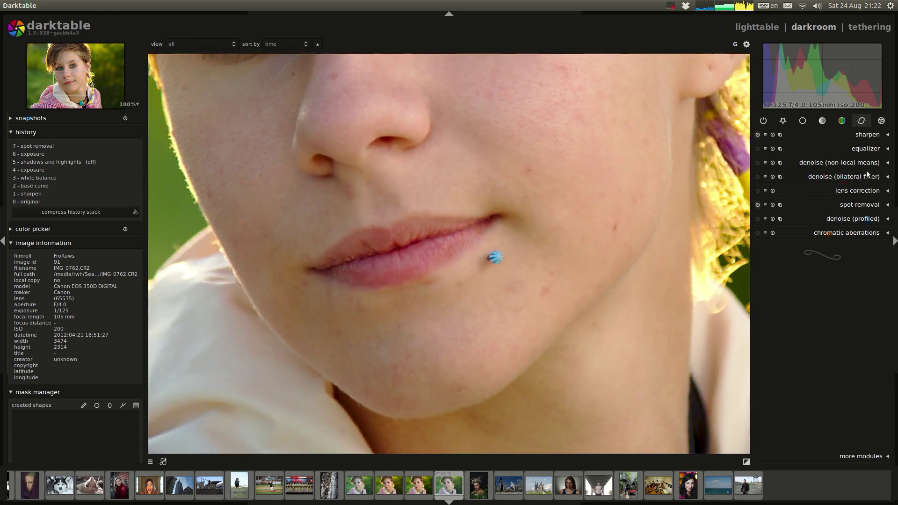
click(861, 205)
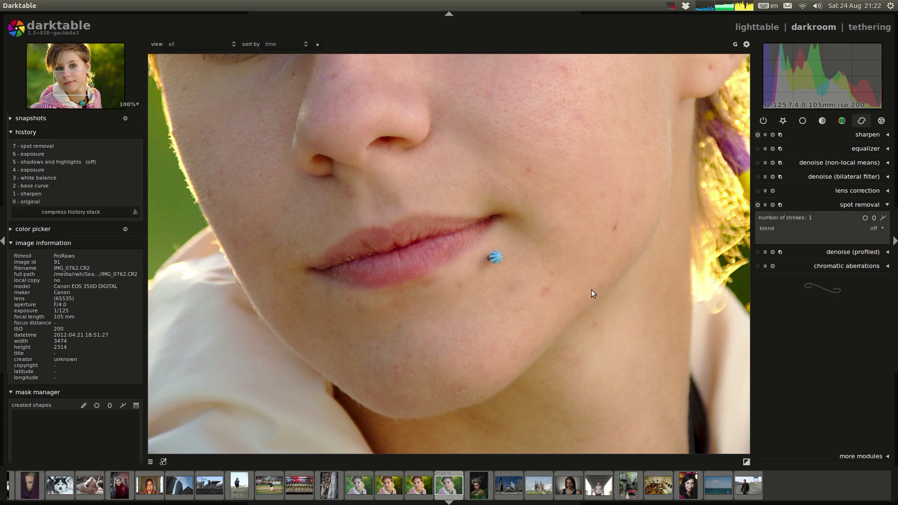
click(544, 293)
scroll(548, 295, down, 3)
drag(549, 296, 546, 295)
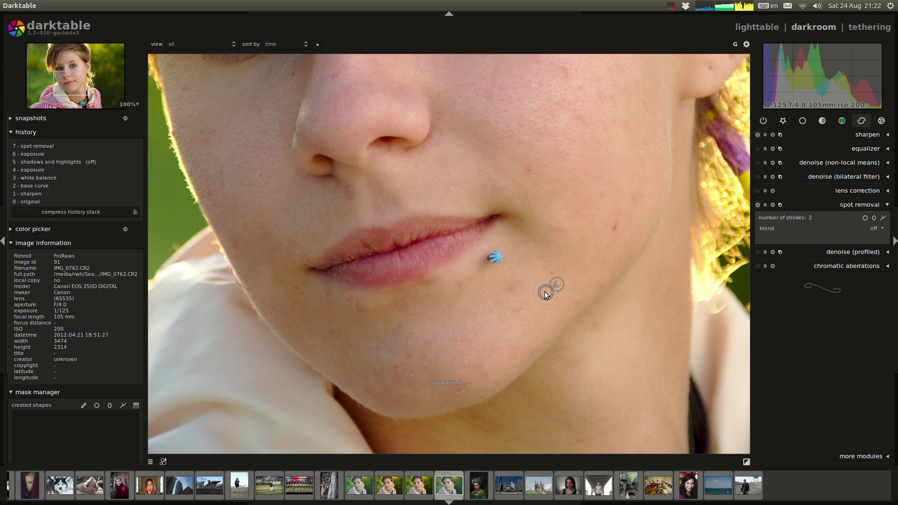
Move the chin spot's source below-left, check the result, and zoom out to the whole portrait
click(851, 206)
click(849, 206)
drag(555, 285, 528, 305)
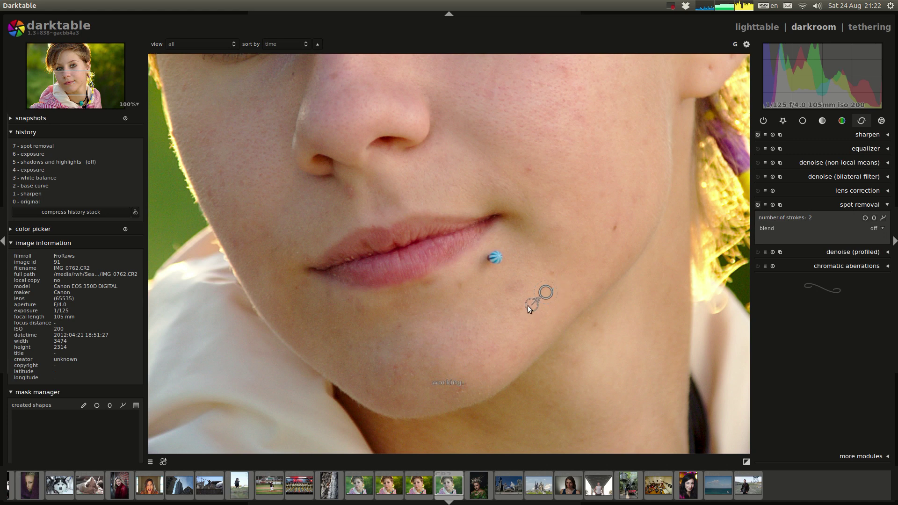
click(856, 207)
scroll(562, 305, down, 4)
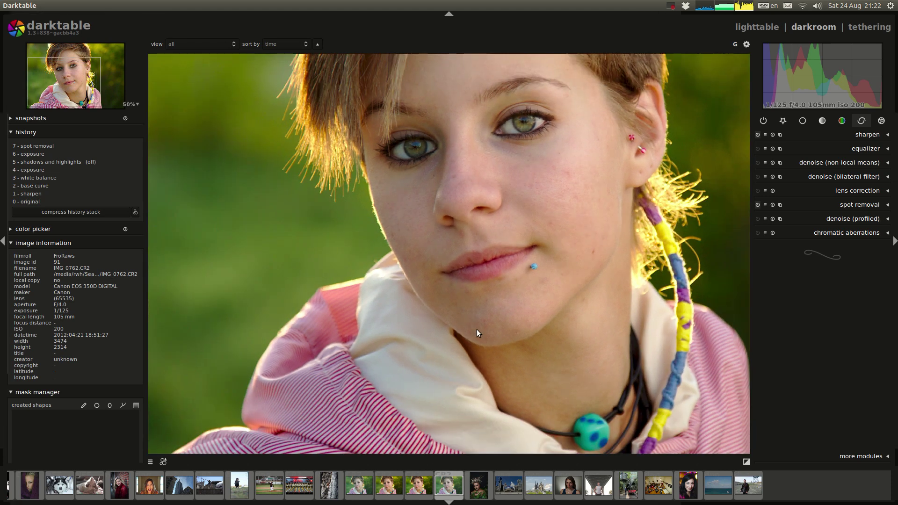
scroll(459, 235, up, 3)
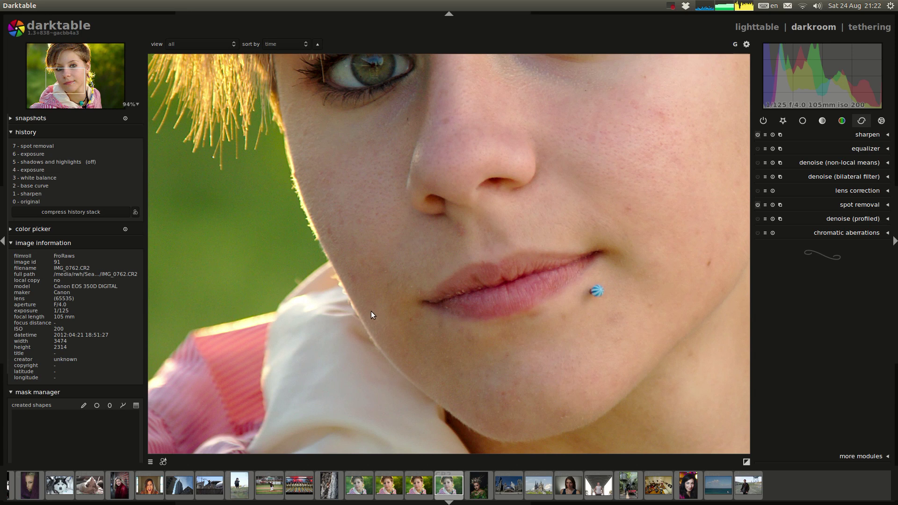
scroll(636, 253, down, 3)
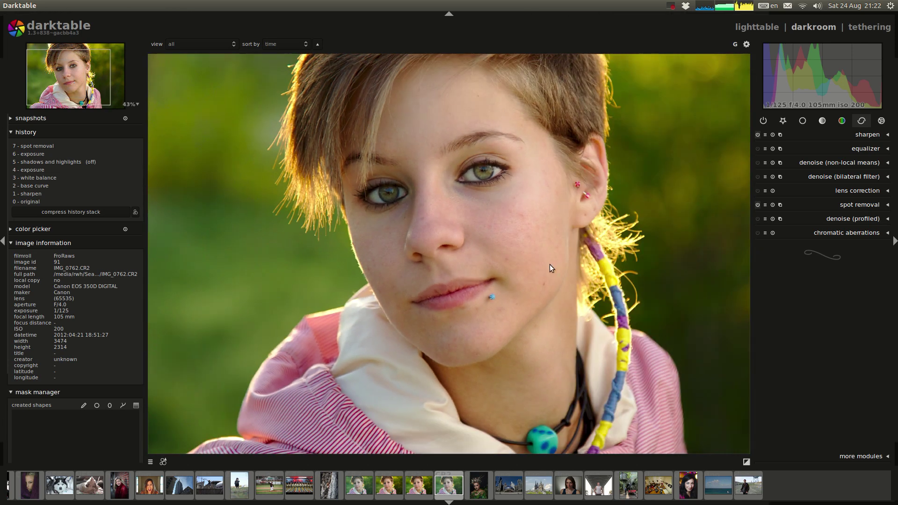
scroll(549, 265, down, 1)
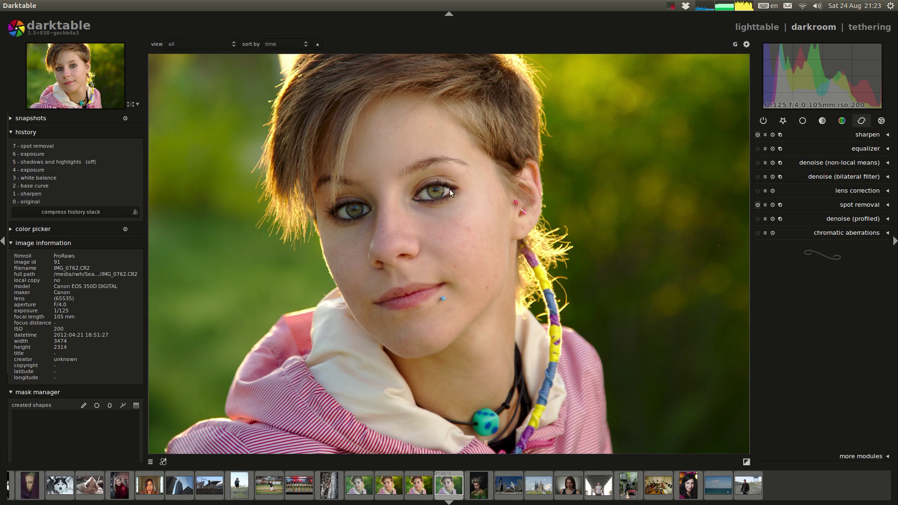
Zoom into the face and pan across to inspect the eyes
scroll(378, 213, up, 5)
drag(386, 175, 422, 249)
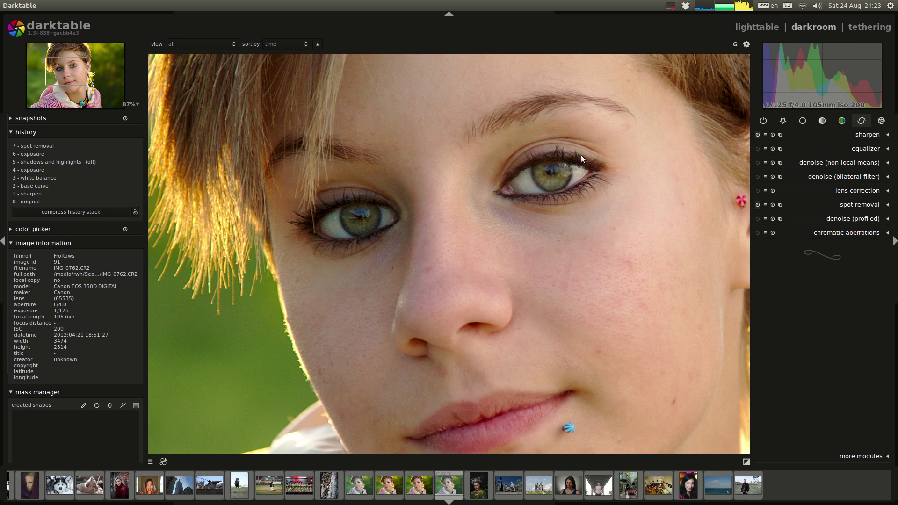
scroll(445, 198, down, 1)
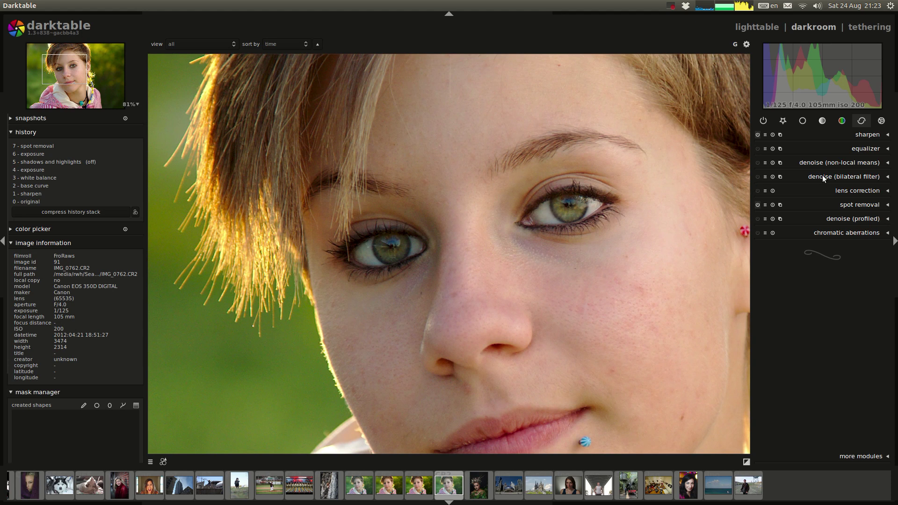
Show the basic modules and add a second exposure instance
click(798, 122)
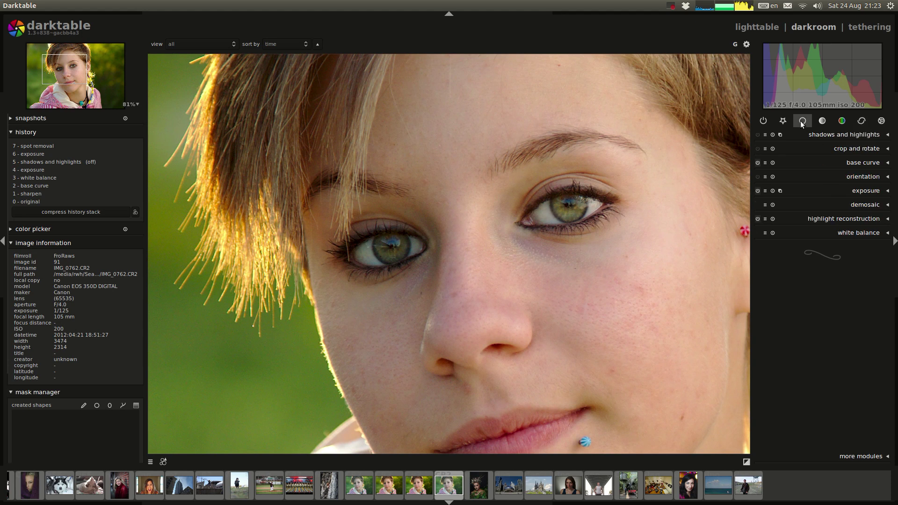
click(774, 192)
click(794, 197)
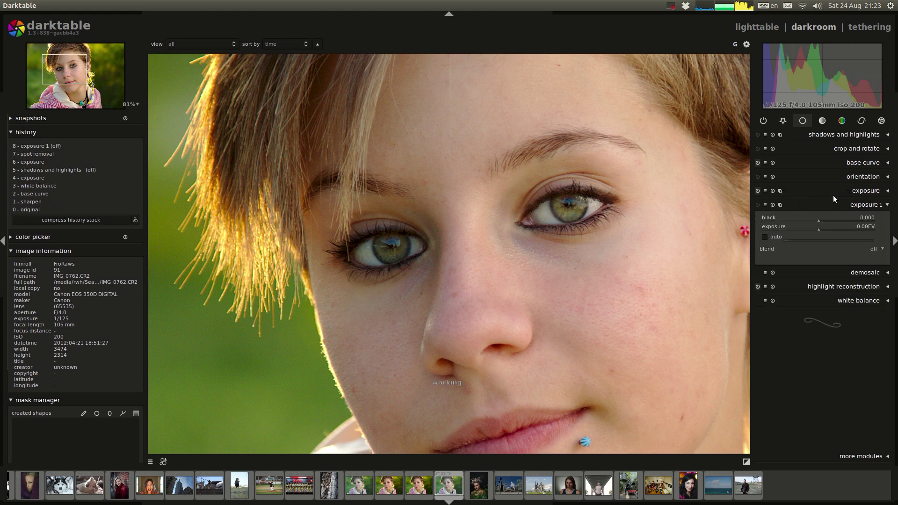
Set the new exposure instance to a drawn mask with ellipses over the left and right eyes
click(870, 248)
click(868, 268)
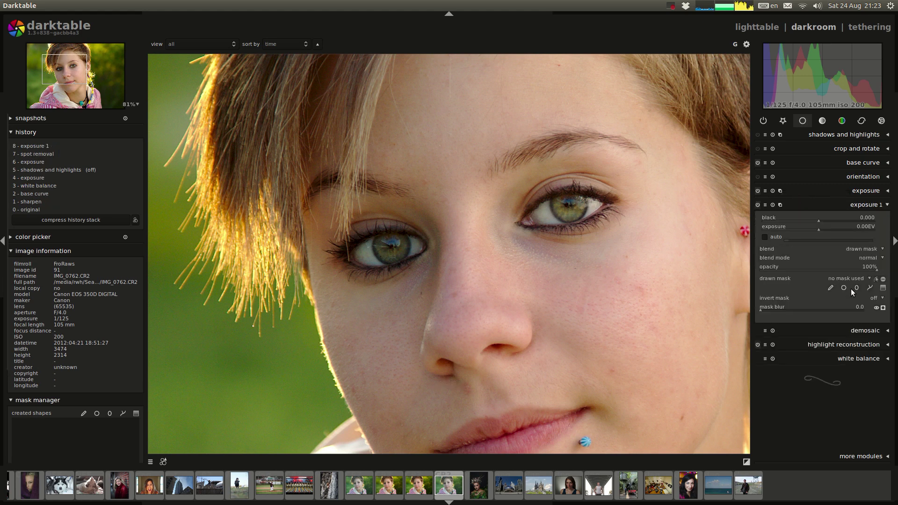
click(857, 288)
drag(352, 244, 439, 263)
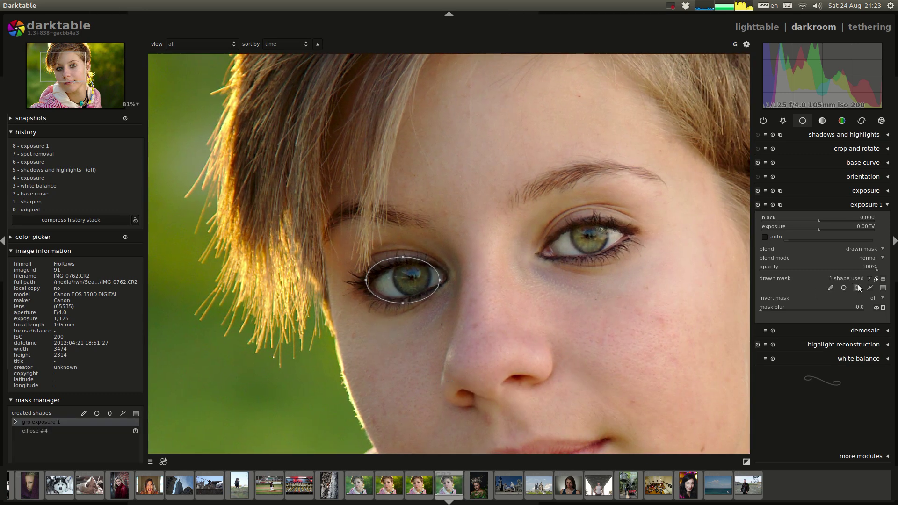
click(858, 287)
click(590, 242)
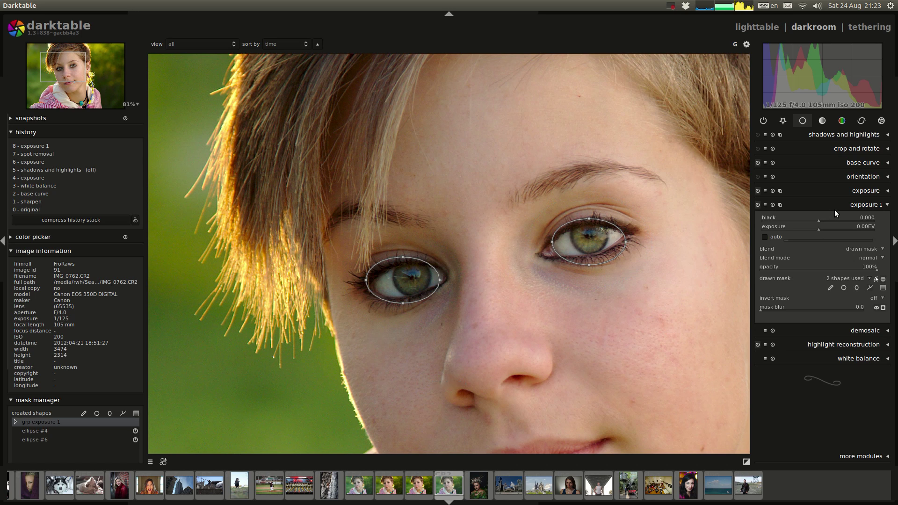
Brighten exposure 1 strongly to check the eye mask, then ease it back near 0.14 EV
scroll(814, 225, up, 1)
scroll(818, 230, up, 5)
scroll(819, 229, up, 2)
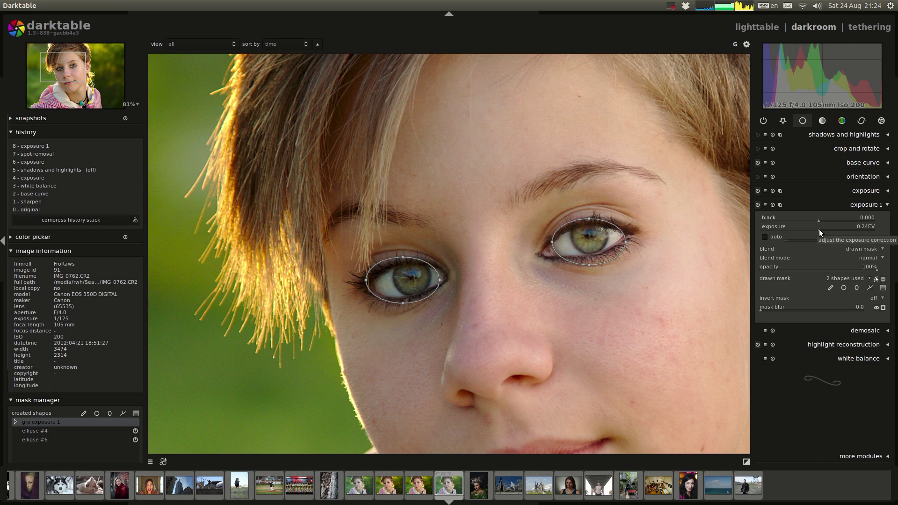
scroll(818, 229, down, 1)
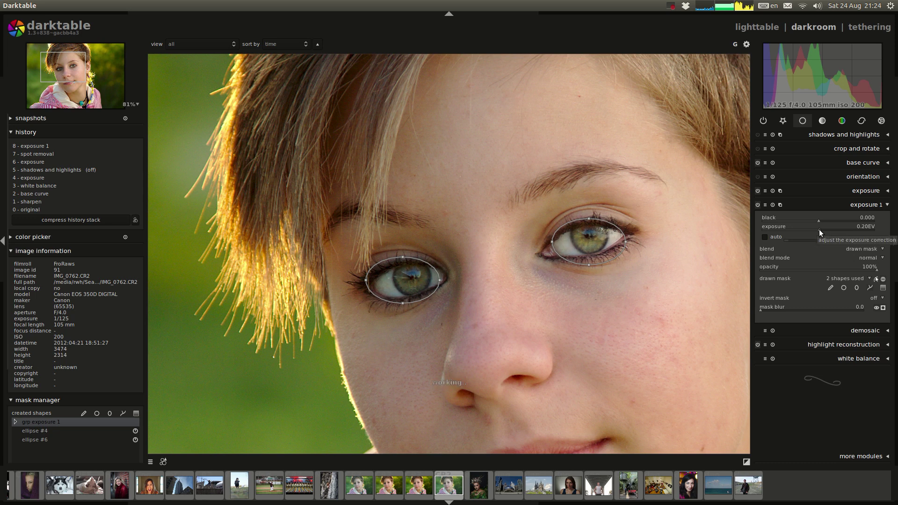
click(848, 205)
click(849, 206)
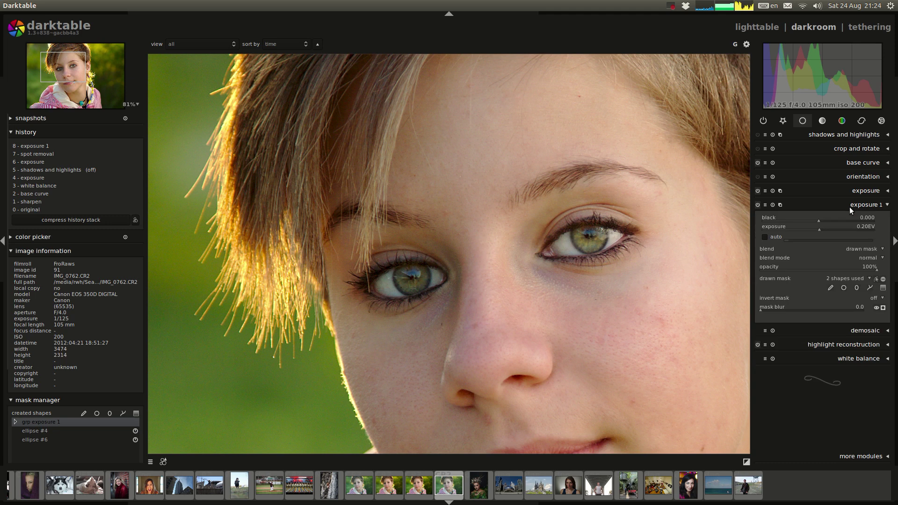
click(829, 229)
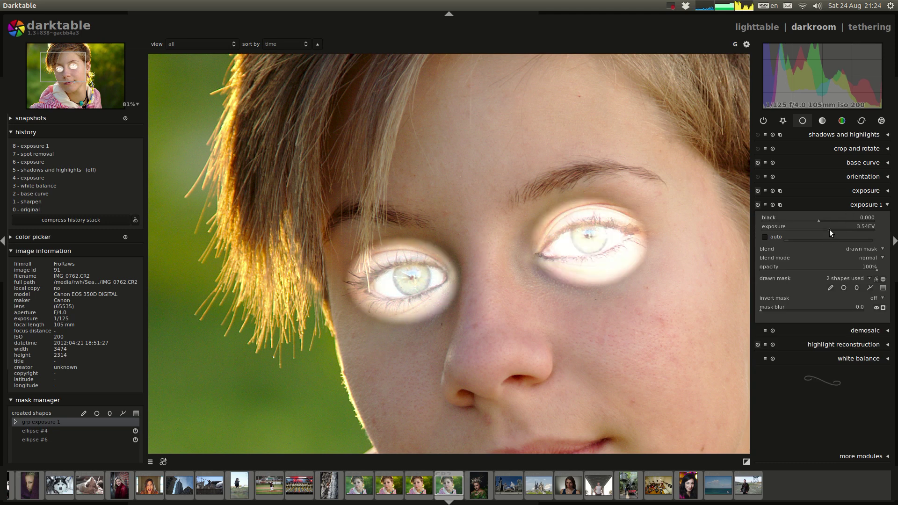
drag(829, 229, 821, 231)
scroll(821, 230, up, 3)
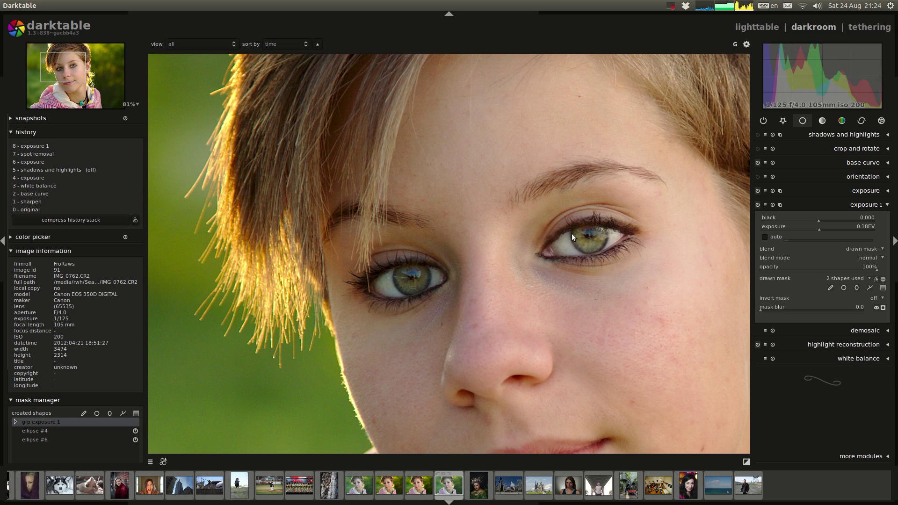
Go fullscreen with F11 and toggle exposure 1 off and on twice to compare
key(F11)
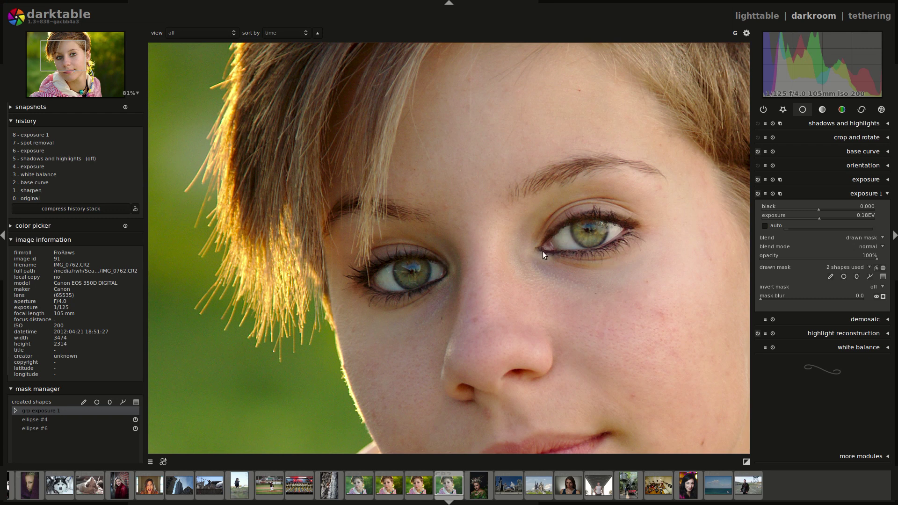
click(874, 194)
scroll(605, 237, down, 3)
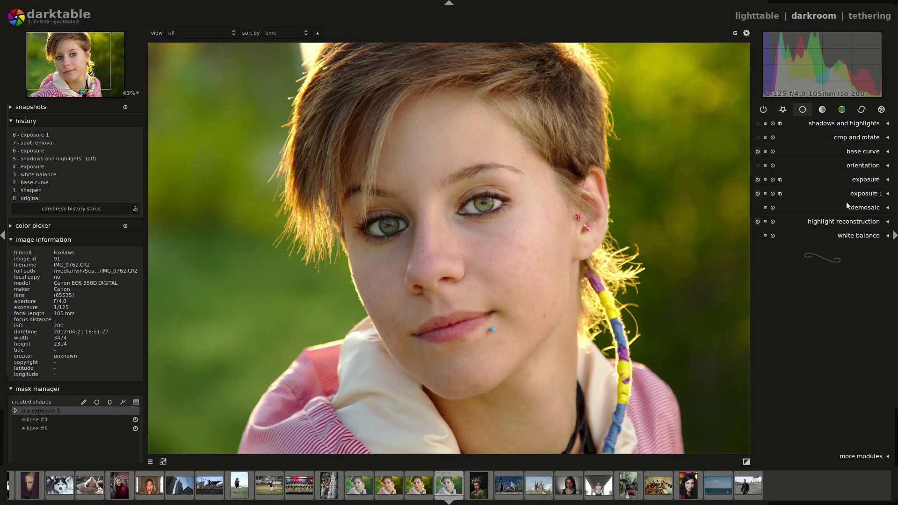
click(757, 193)
click(758, 194)
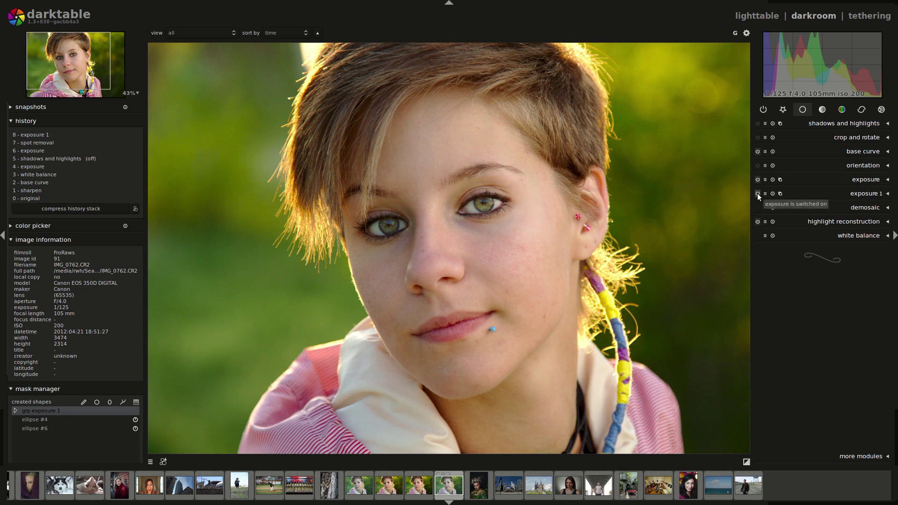
click(758, 194)
click(758, 193)
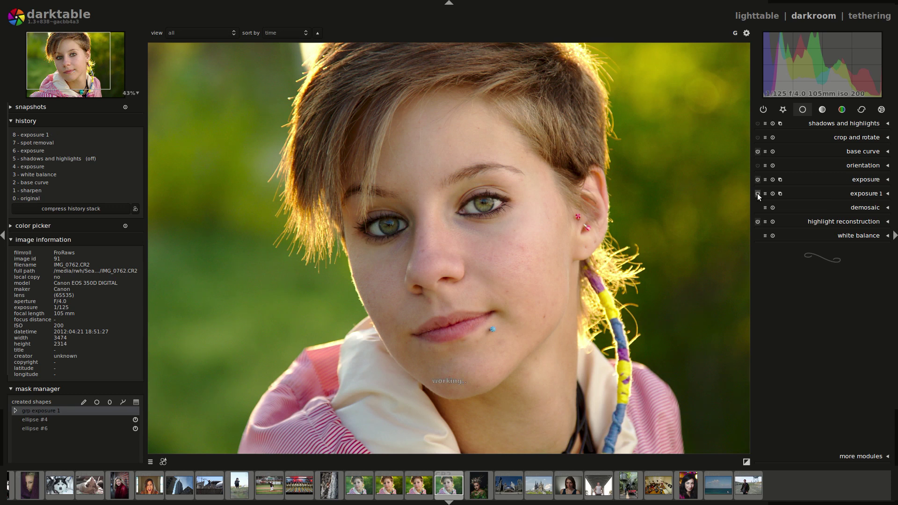
click(847, 192)
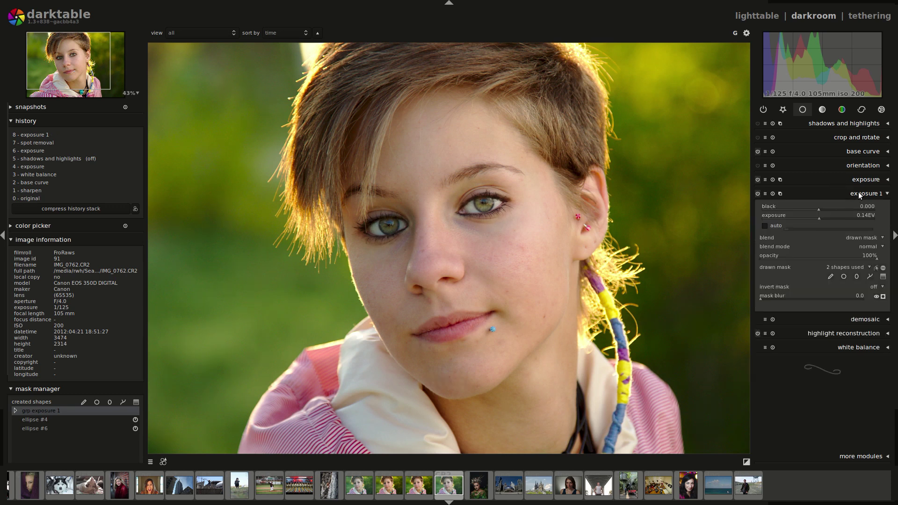
Create a new exposure instance, exposure 2, with a drawn mask reusing ellipse #4
click(858, 192)
click(778, 194)
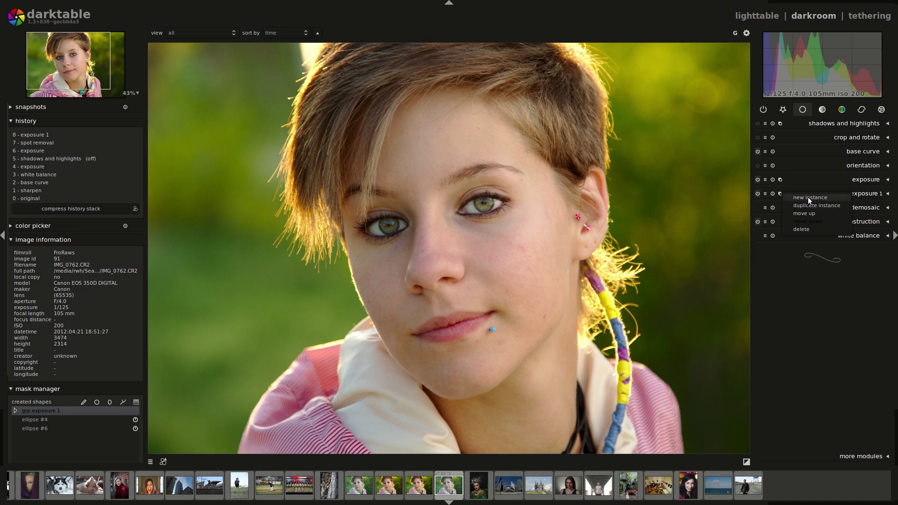
click(807, 197)
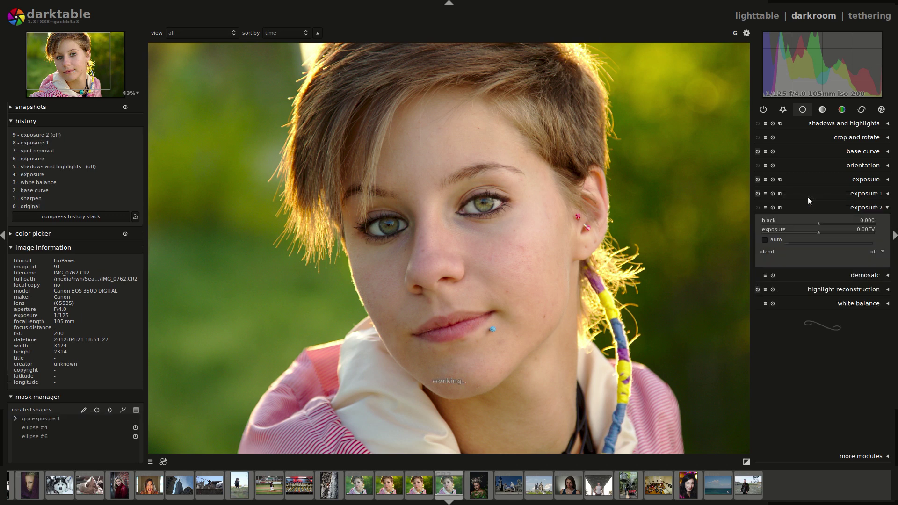
click(874, 253)
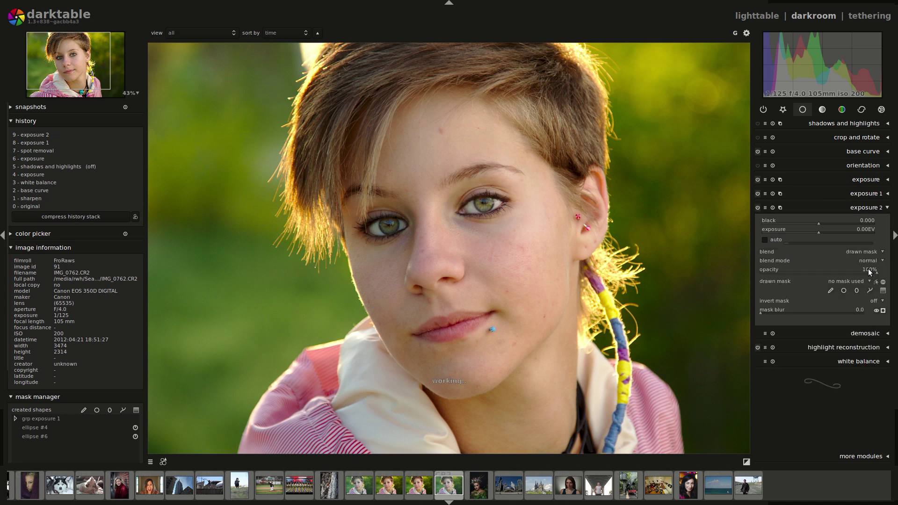
click(870, 269)
click(859, 281)
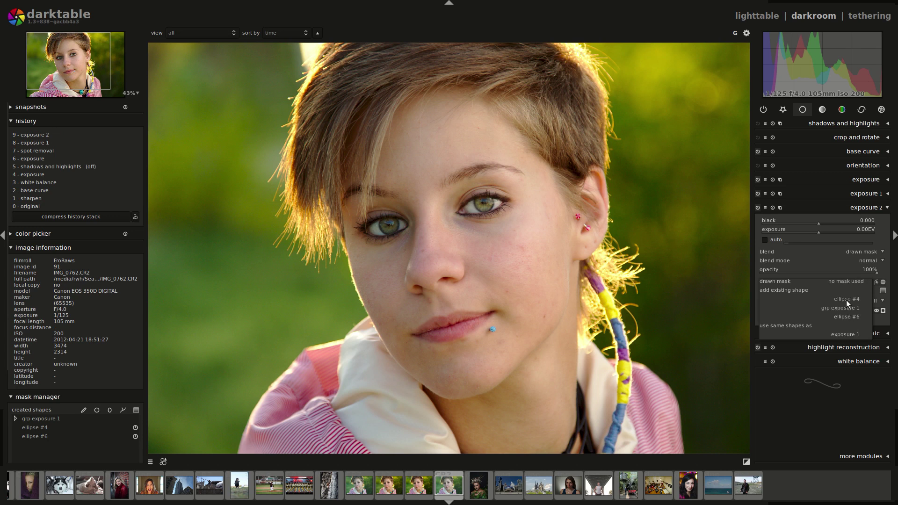
click(846, 299)
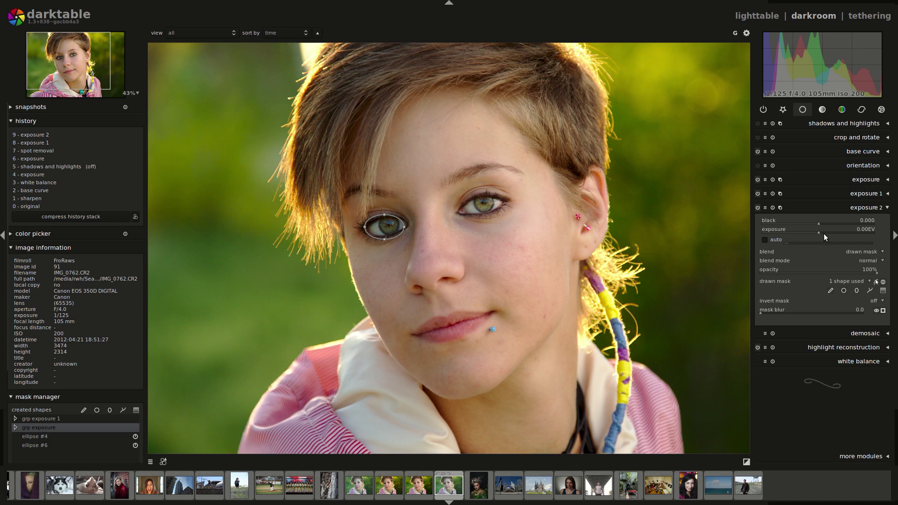
Set exposure 2 to 0.34 EV
scroll(824, 232, up, 7)
scroll(824, 232, up, 4)
scroll(824, 232, up, 5)
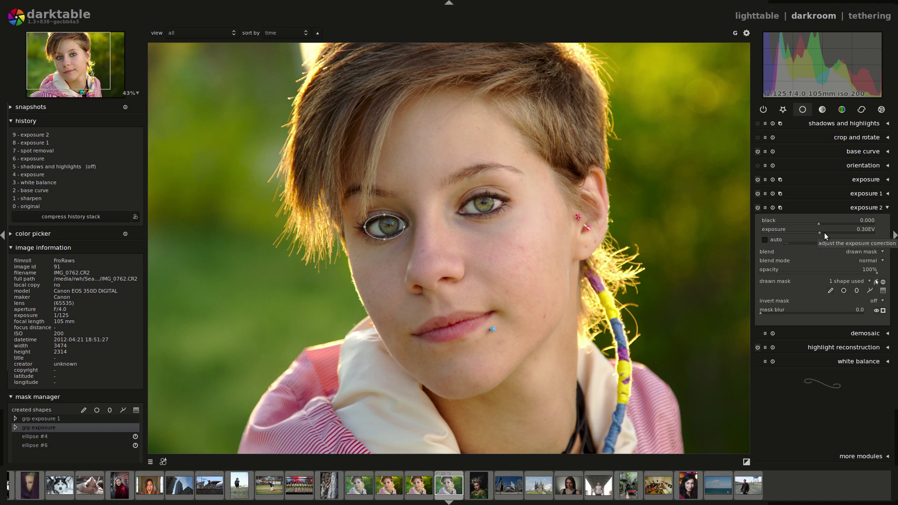
scroll(824, 233, down, 1)
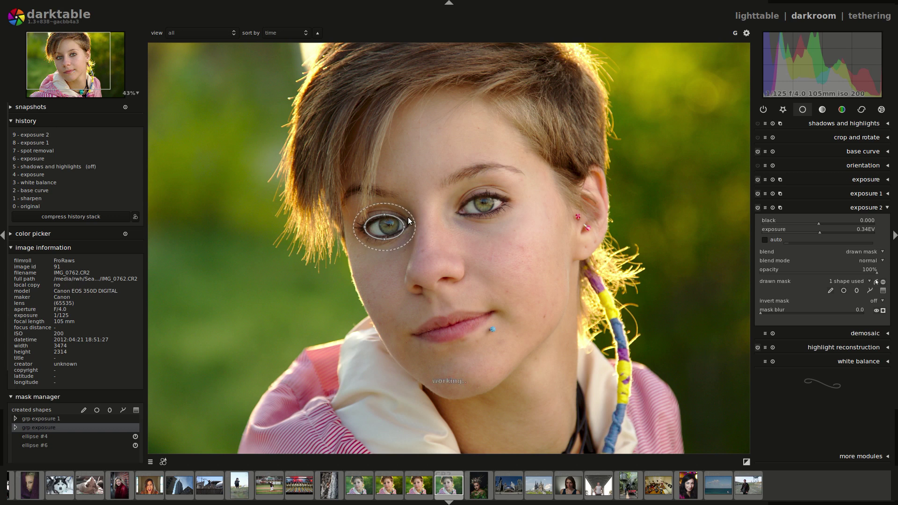
scroll(409, 220, up, 2)
click(857, 210)
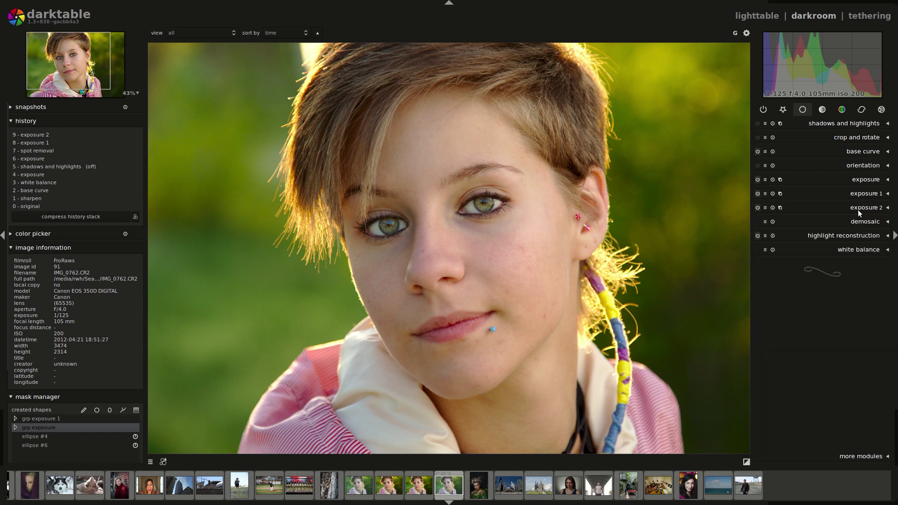
scroll(543, 271, down, 1)
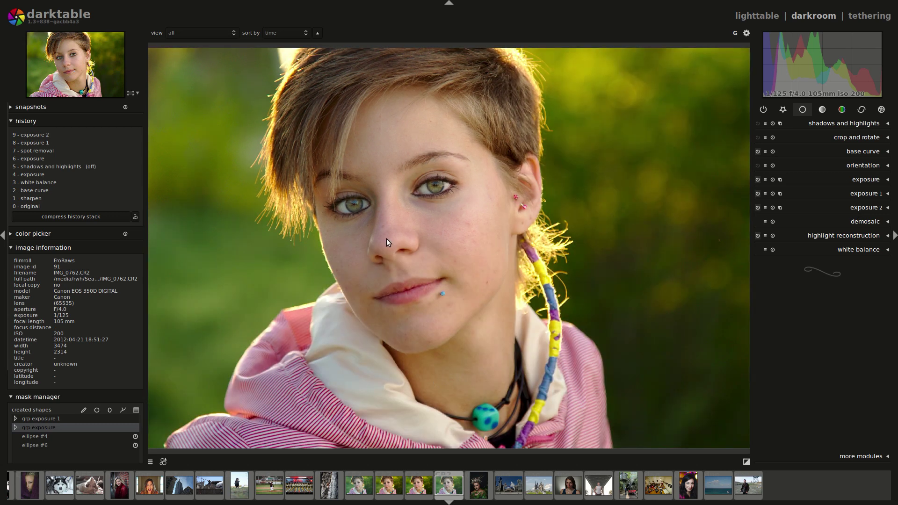
click(865, 208)
Limit the equalizer to a drawn mask reusing the exposure 1 eye shapes
click(859, 111)
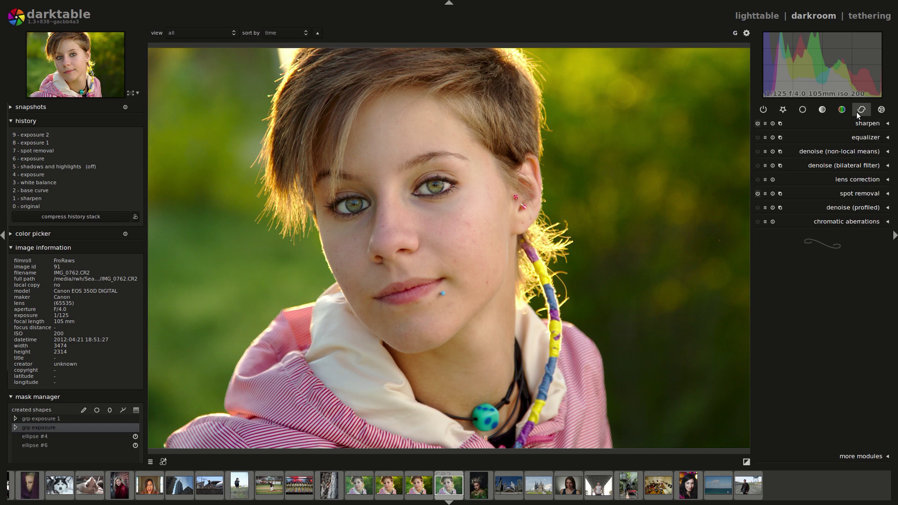
click(866, 139)
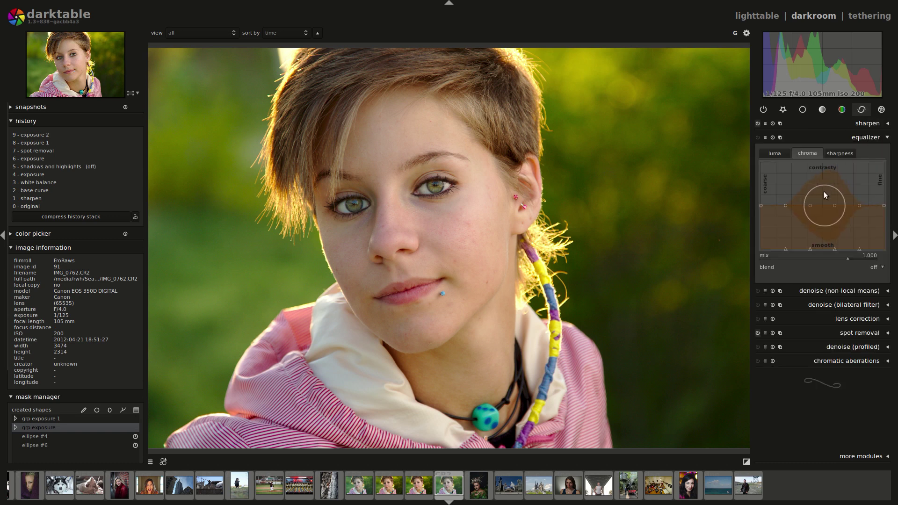
click(873, 268)
click(864, 285)
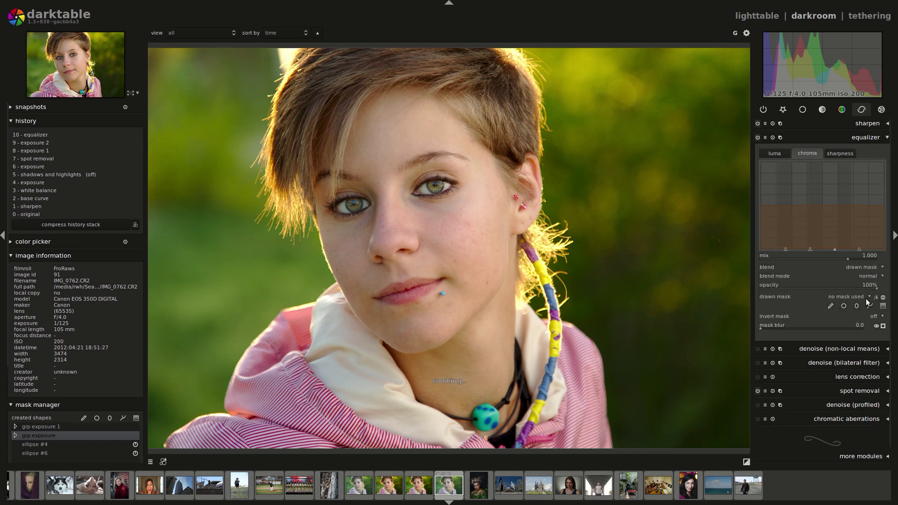
click(863, 297)
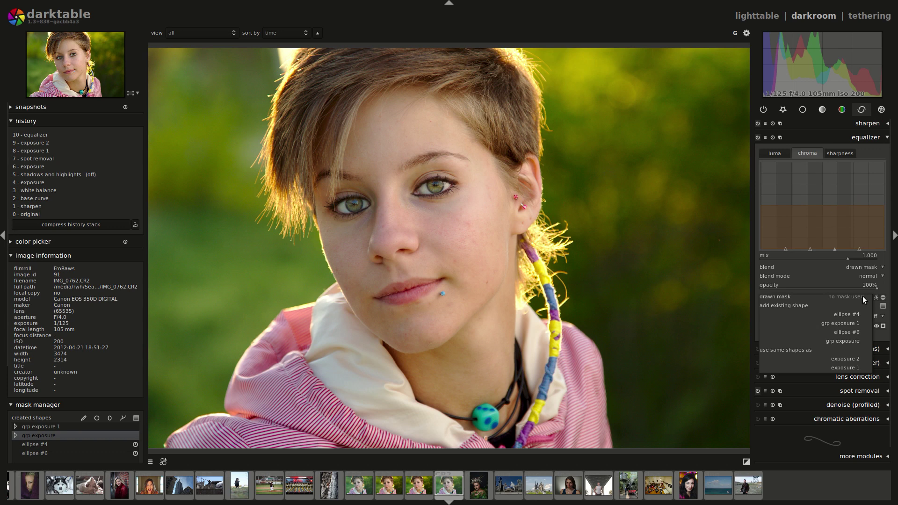
click(849, 368)
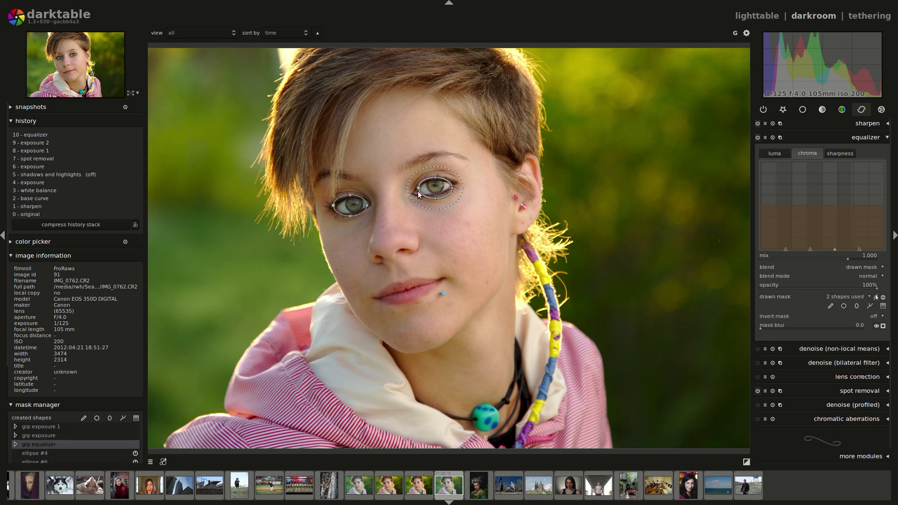
scroll(52, 408, down, 2)
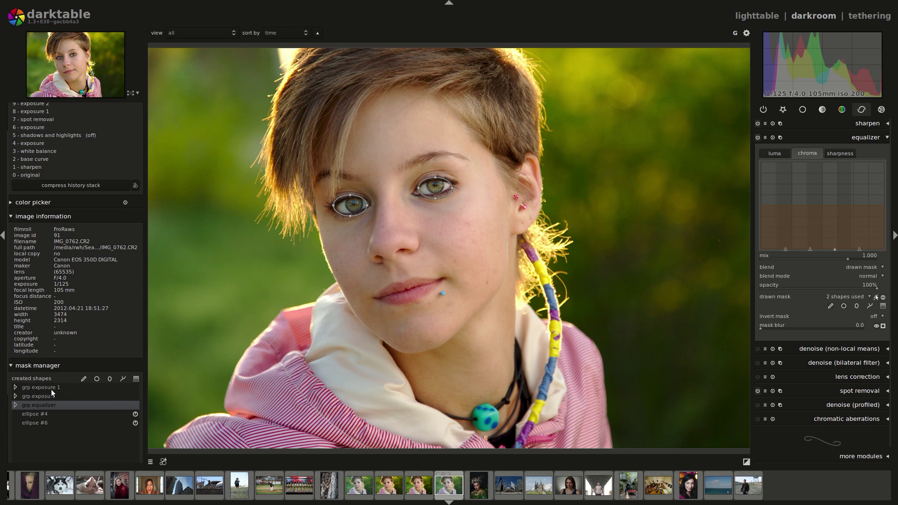
click(15, 387)
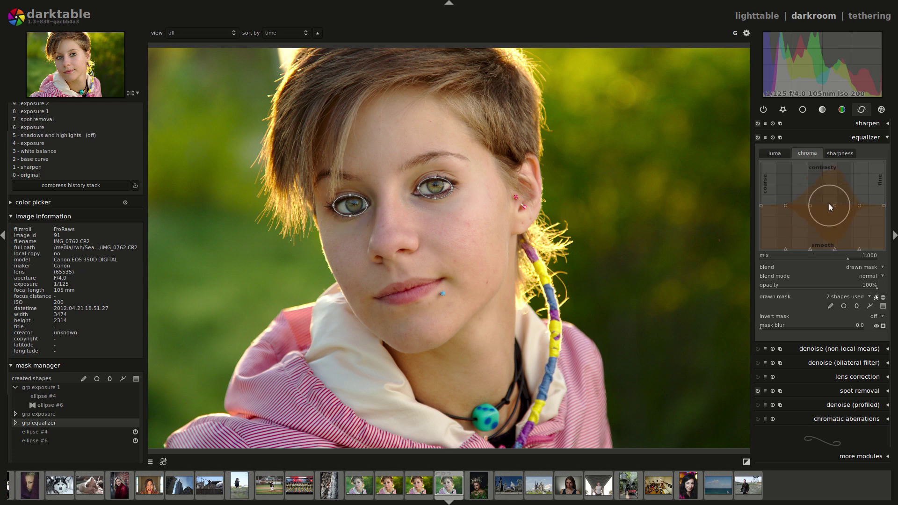
scroll(824, 201, down, 1)
scroll(829, 204, down, 1)
Hide the mask outlines and raise the middle of the equalizer's chroma curve
click(877, 298)
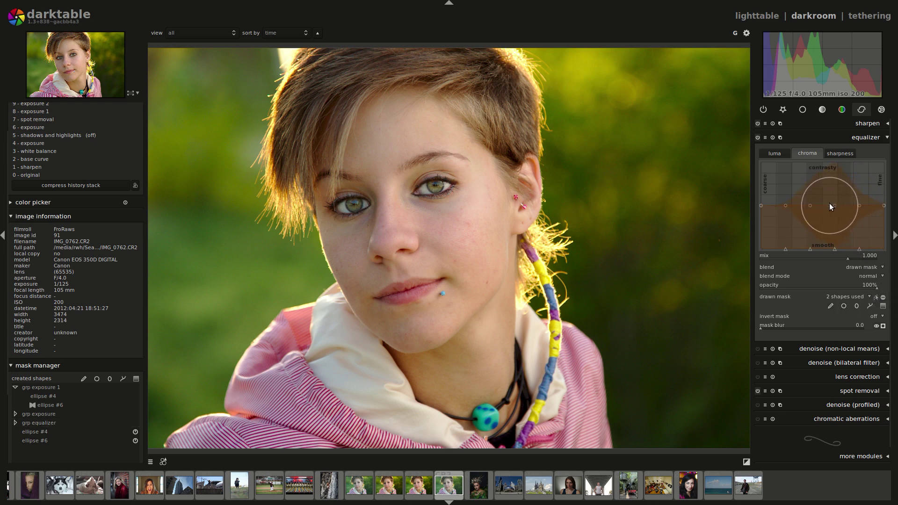
drag(829, 203, 830, 190)
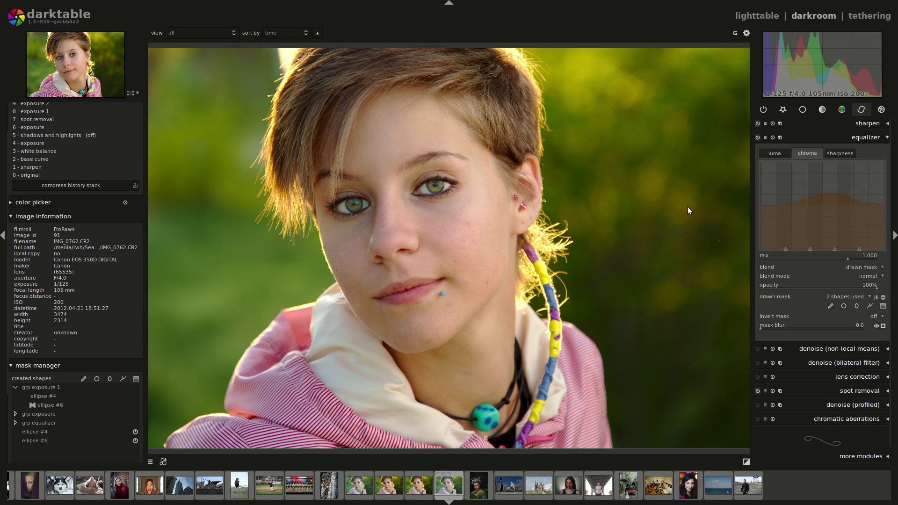
scroll(354, 199, up, 3)
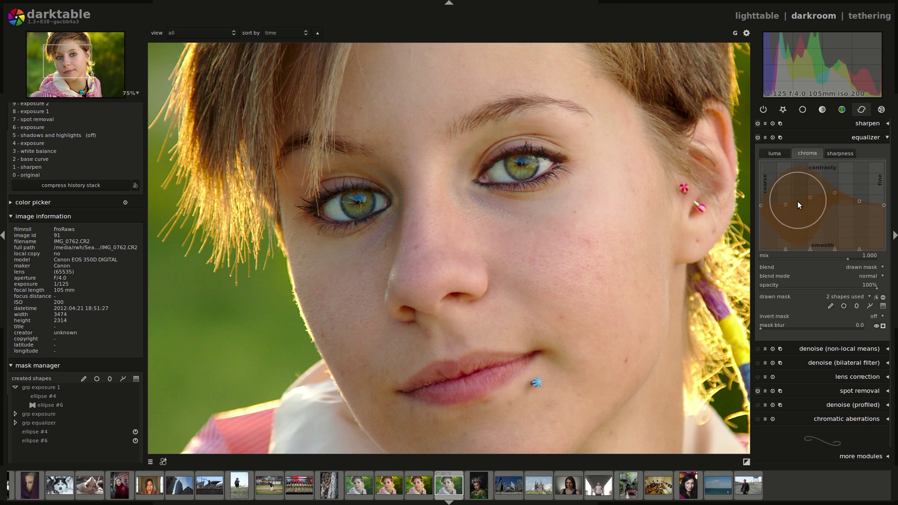
drag(799, 200, 794, 181)
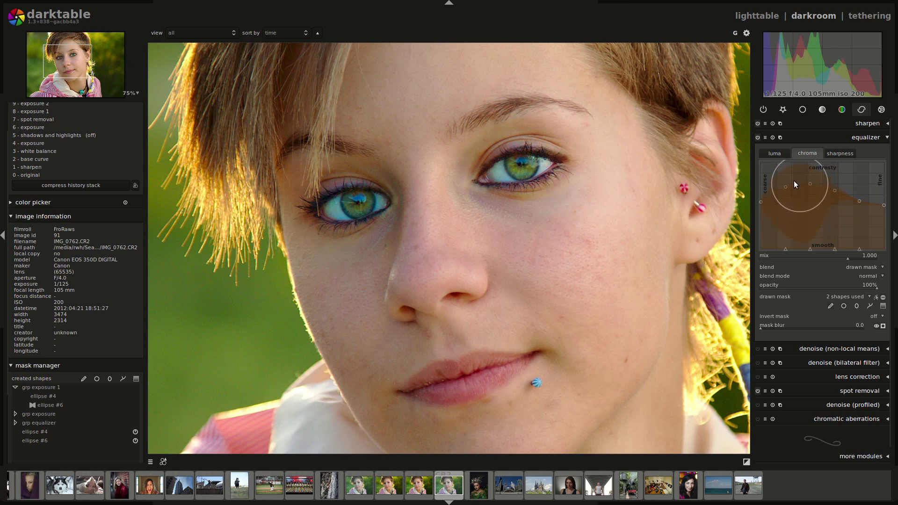
double_click(796, 183)
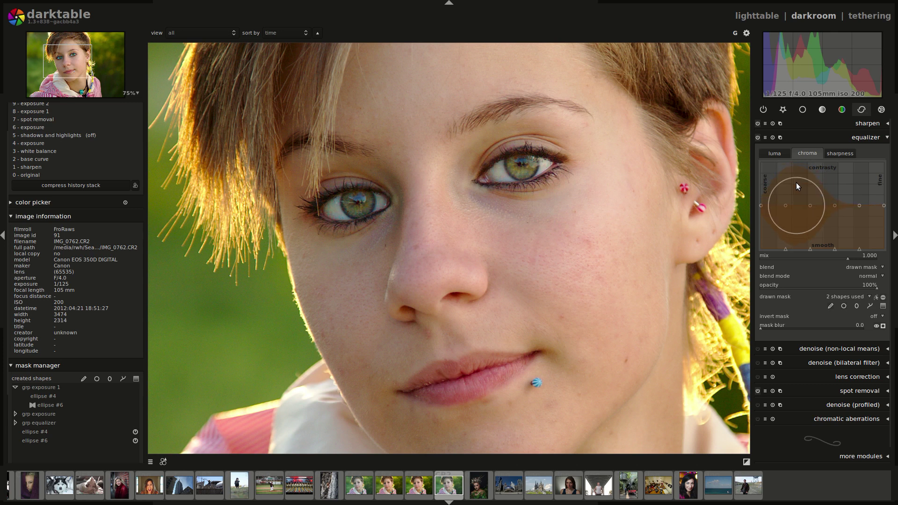
drag(828, 203, 827, 181)
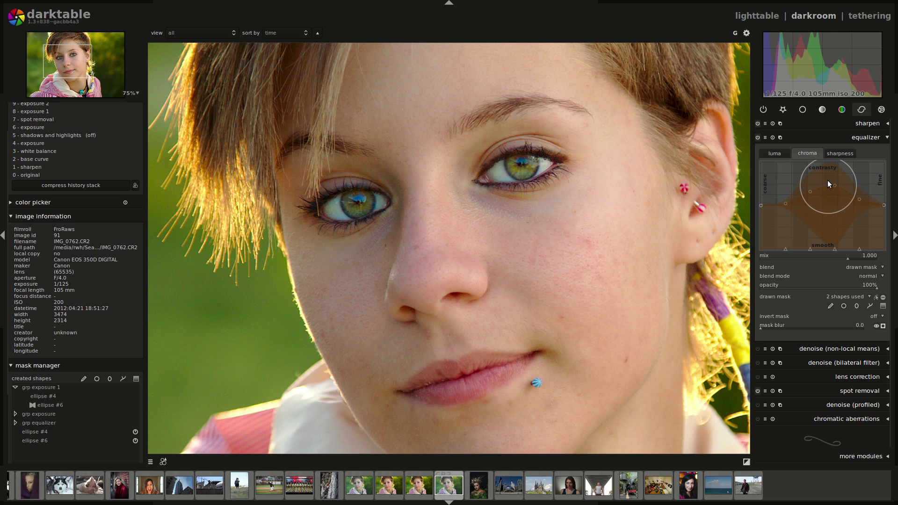
Turn off the equalizer and try velvia at mid-tones bias 0.48 and strength 43%
click(758, 137)
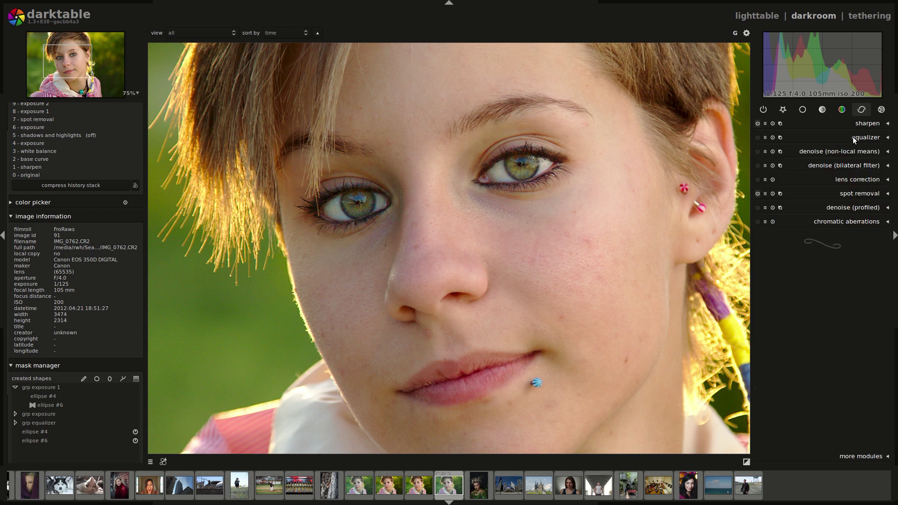
click(842, 112)
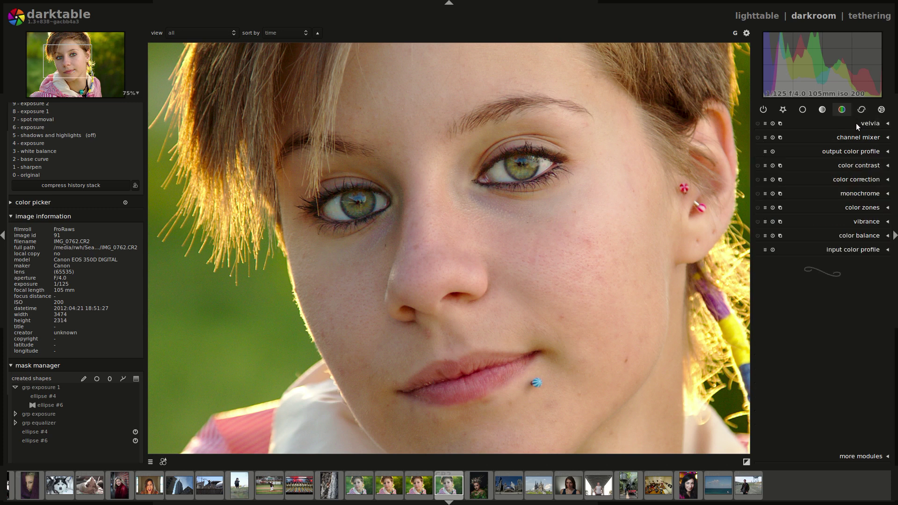
click(758, 123)
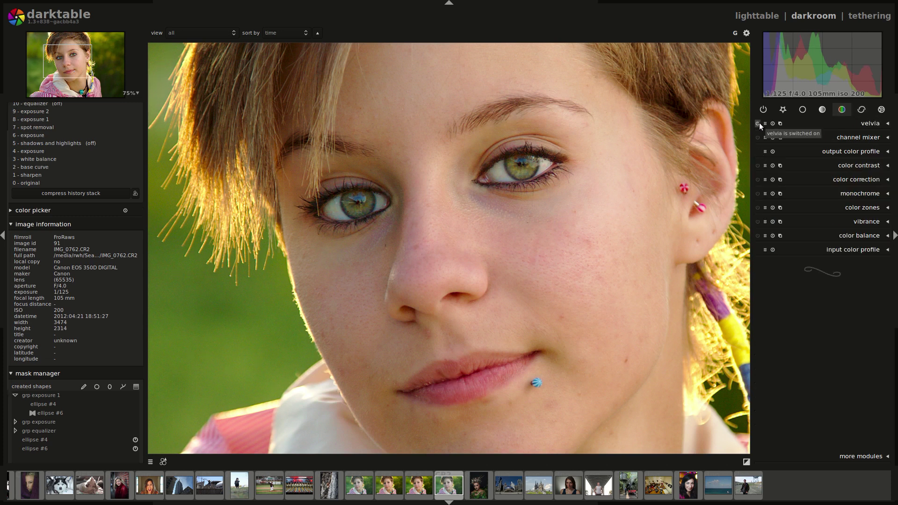
click(838, 125)
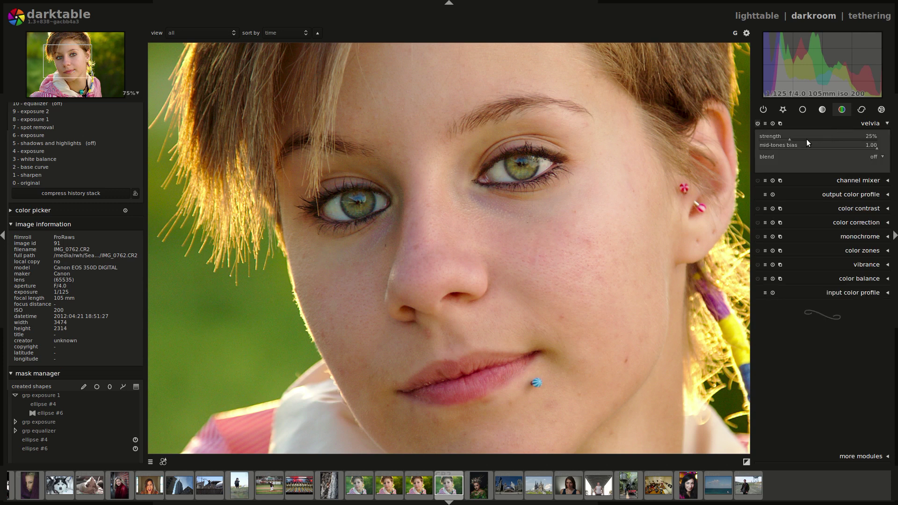
drag(862, 146, 816, 150)
click(800, 139)
click(821, 139)
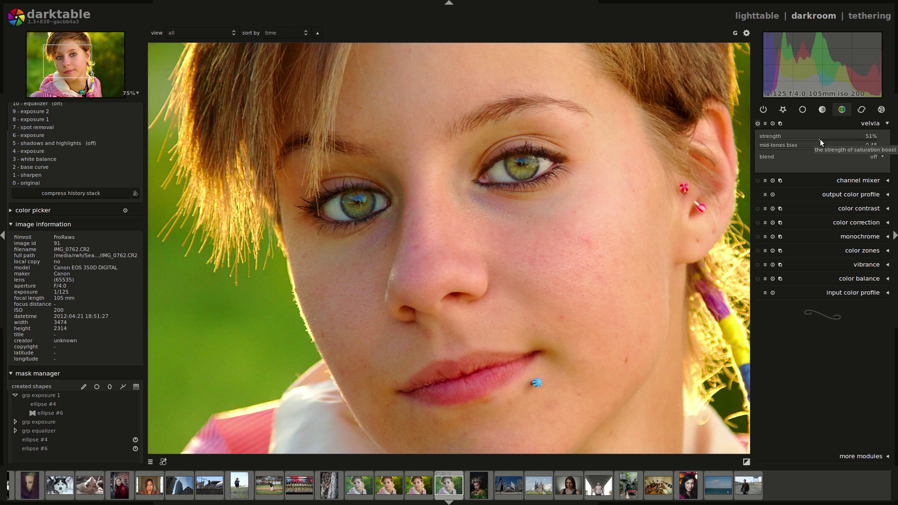
click(811, 139)
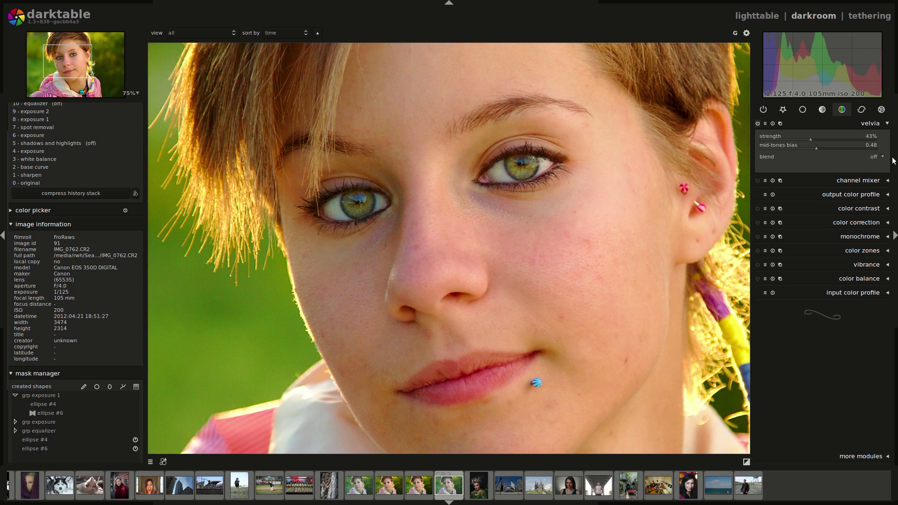
Restrict velvia to a drawn mask reusing the exposure 1 eye shapes
click(868, 155)
click(872, 175)
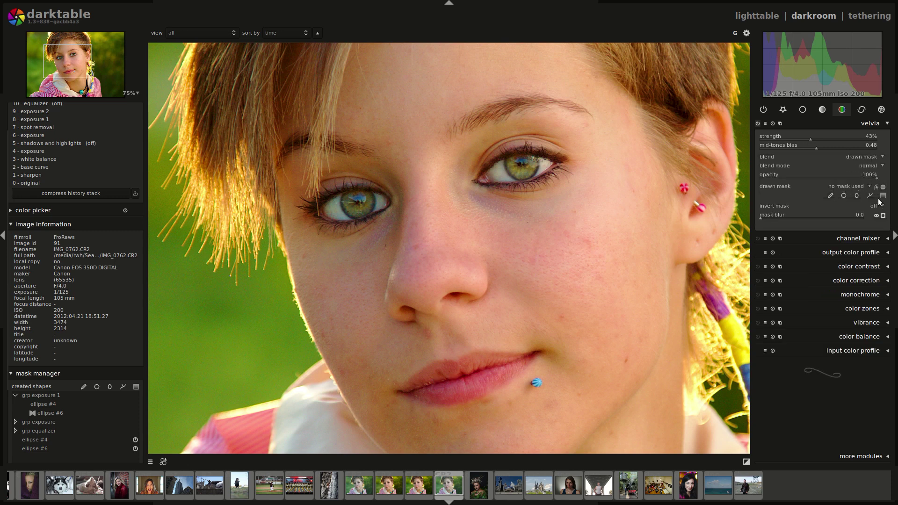
click(857, 196)
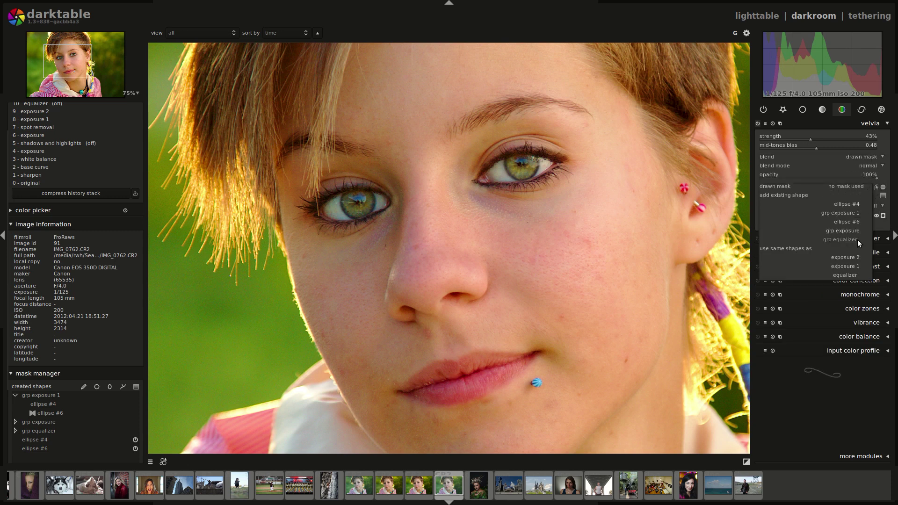
click(849, 268)
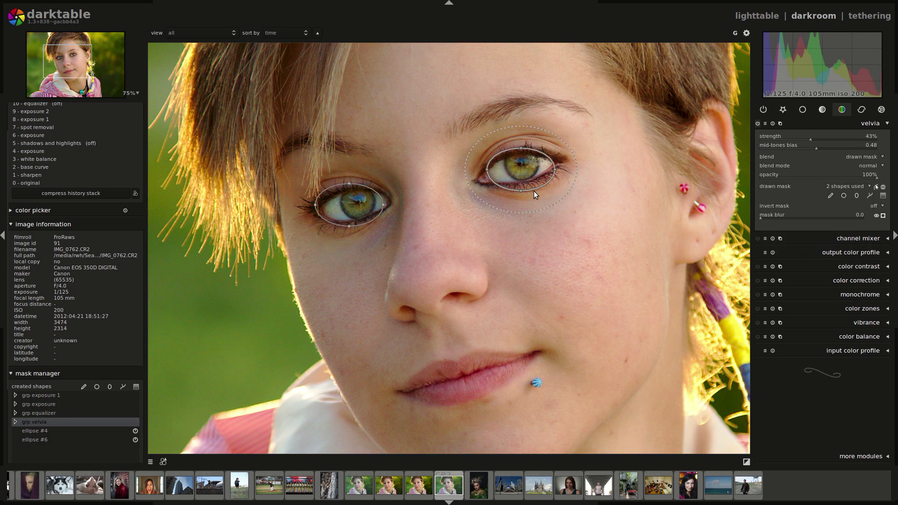
Reset velvia to its default settings and collapse the module
click(859, 122)
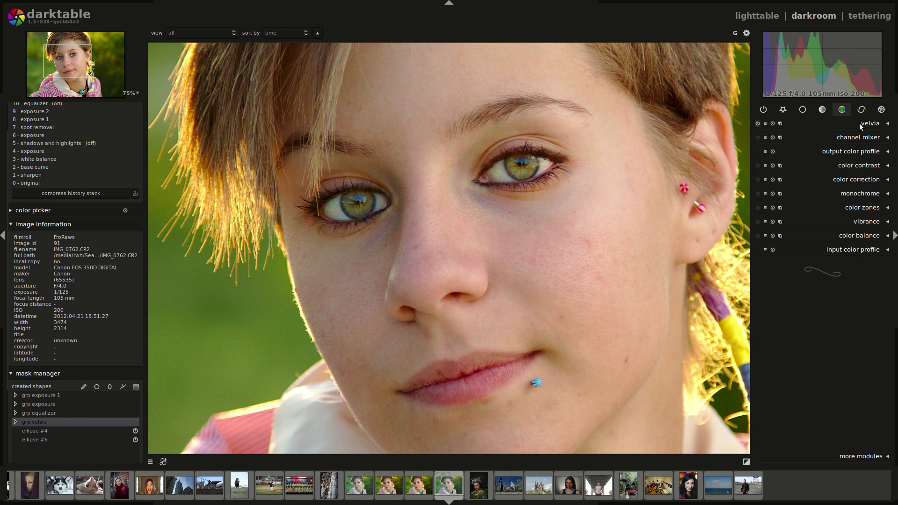
click(860, 122)
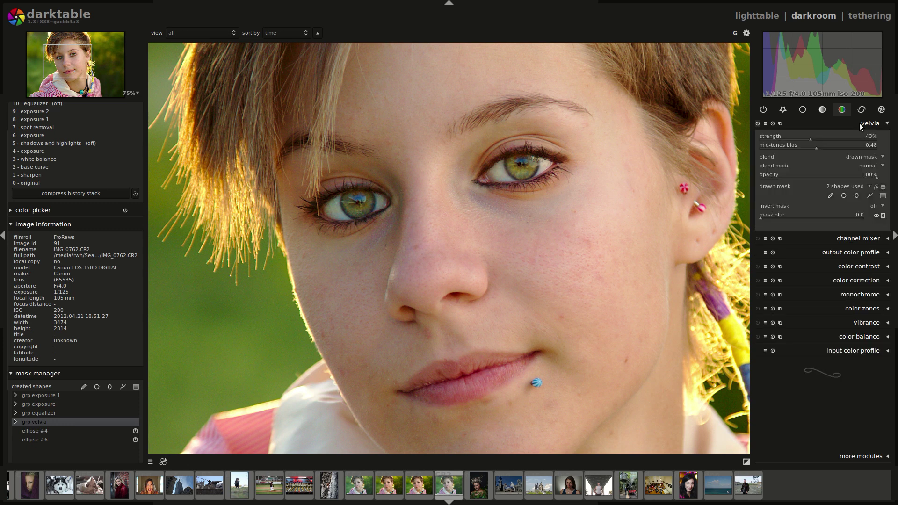
click(773, 123)
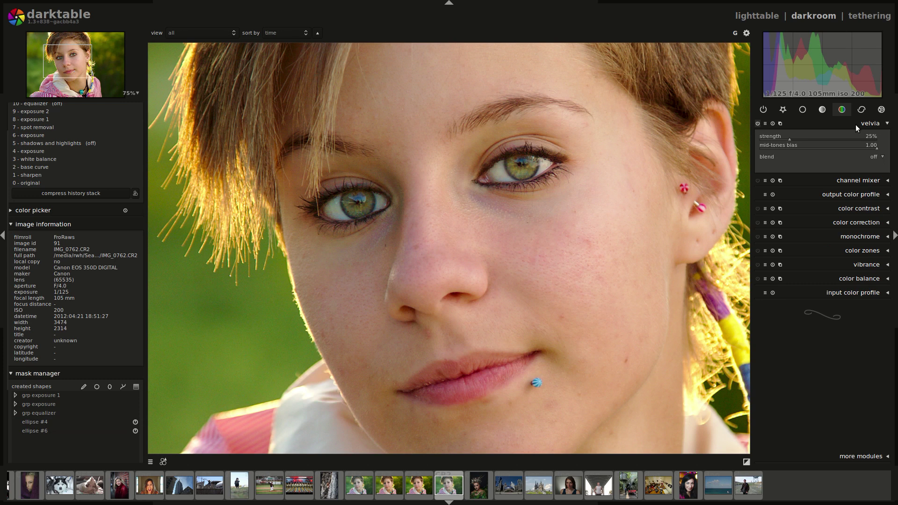
click(855, 124)
click(862, 112)
Enable the eye-masked equalizer and lower its mix slider to 0.400
click(758, 138)
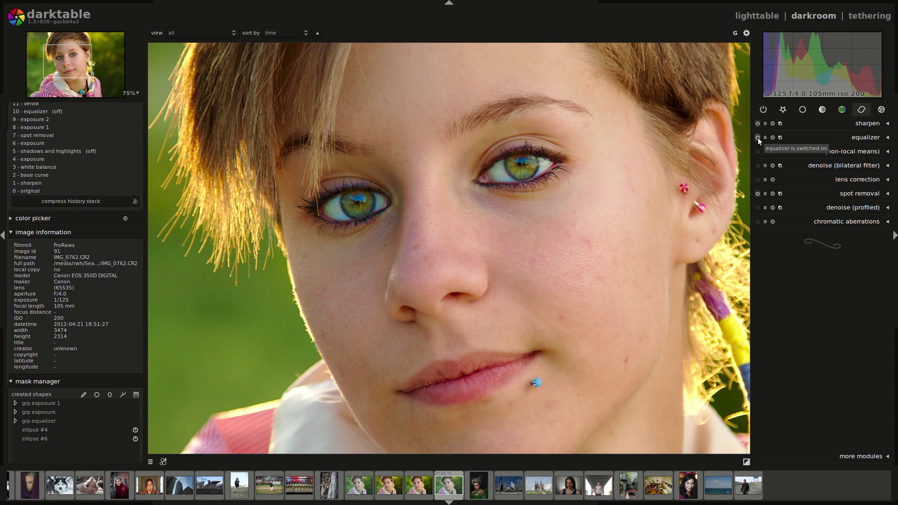
scroll(468, 213, down, 3)
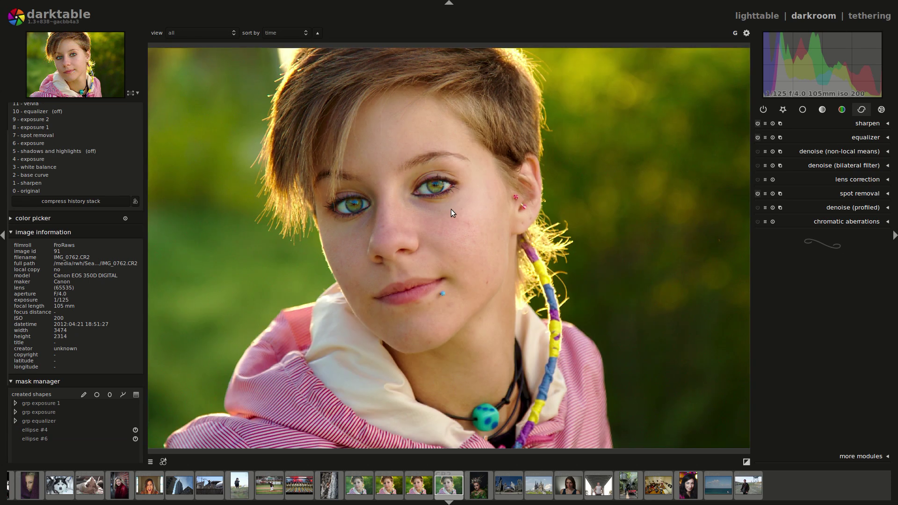
click(864, 138)
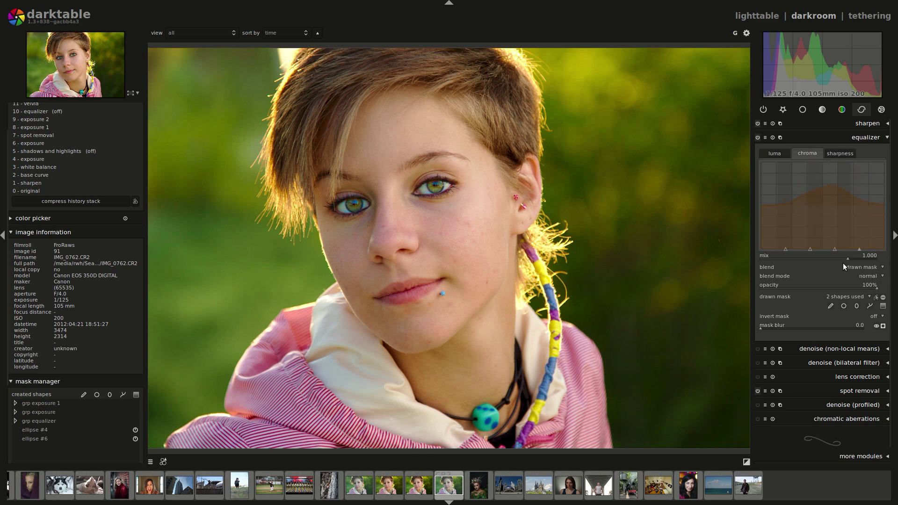
scroll(845, 261, down, 1)
scroll(830, 256, down, 1)
scroll(830, 255, down, 1)
click(823, 111)
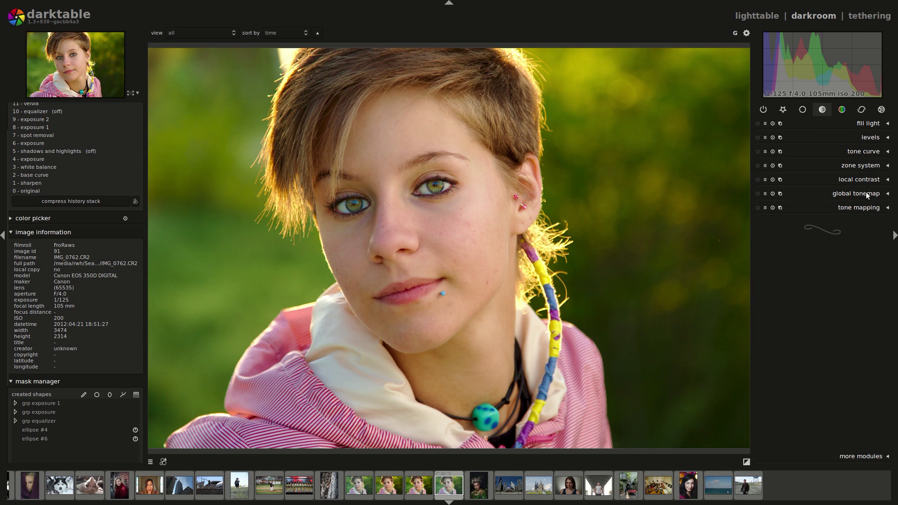
Enable the tone curve in the tone group and turn on the over/underexposure warning
click(807, 109)
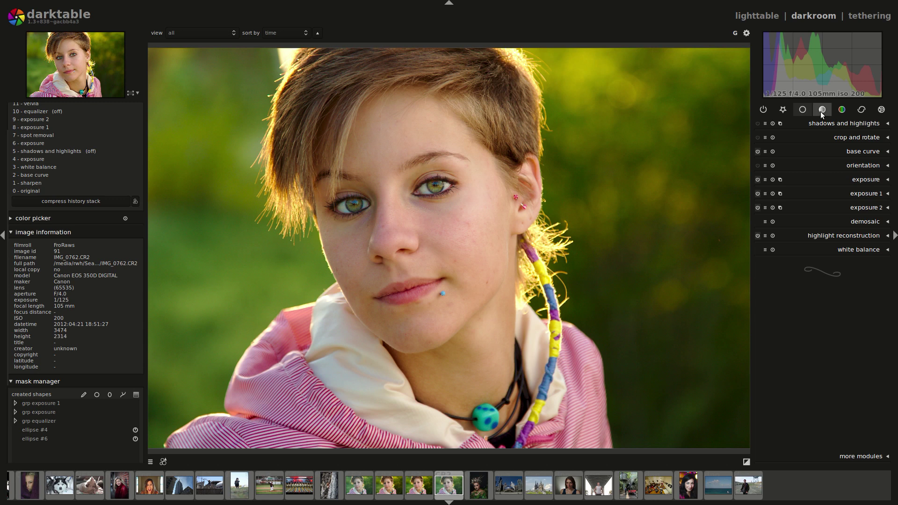
click(822, 110)
click(861, 152)
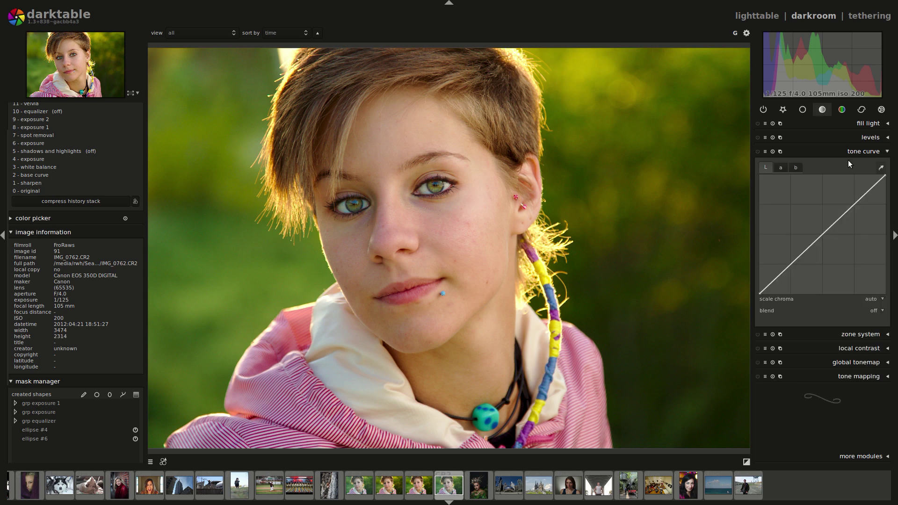
click(797, 258)
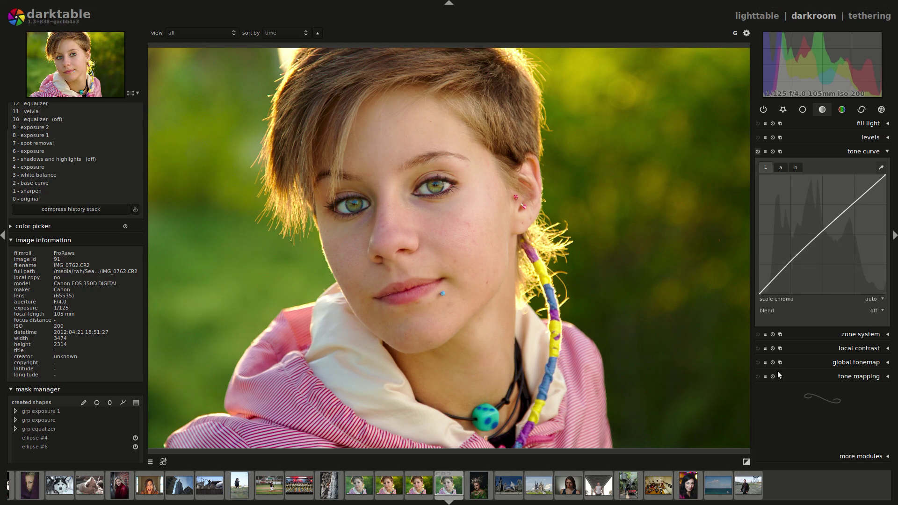
click(747, 462)
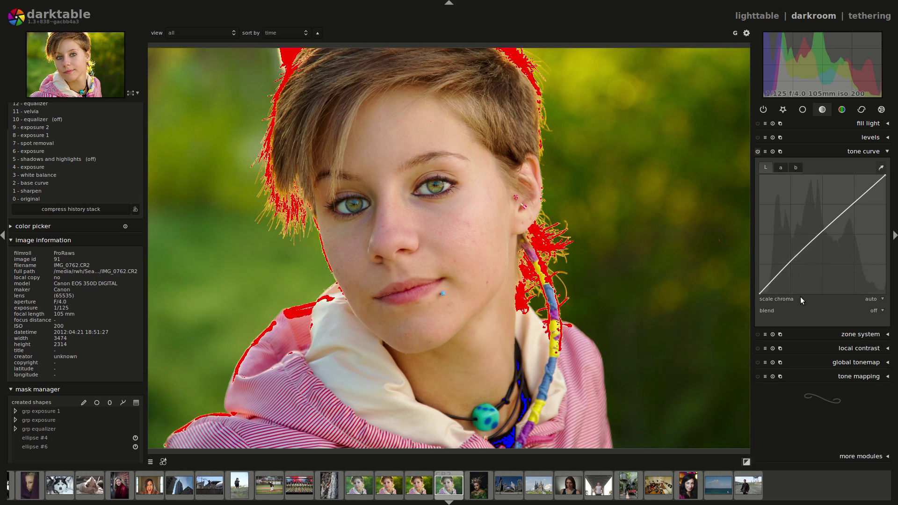
click(856, 151)
click(803, 109)
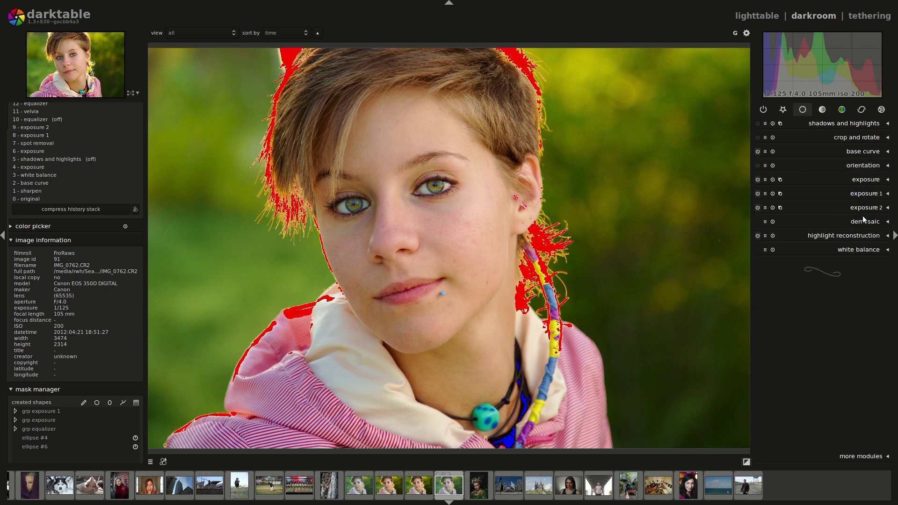
Raise the exposure module's black level to 0.018 and hide the clipping warnings
click(866, 180)
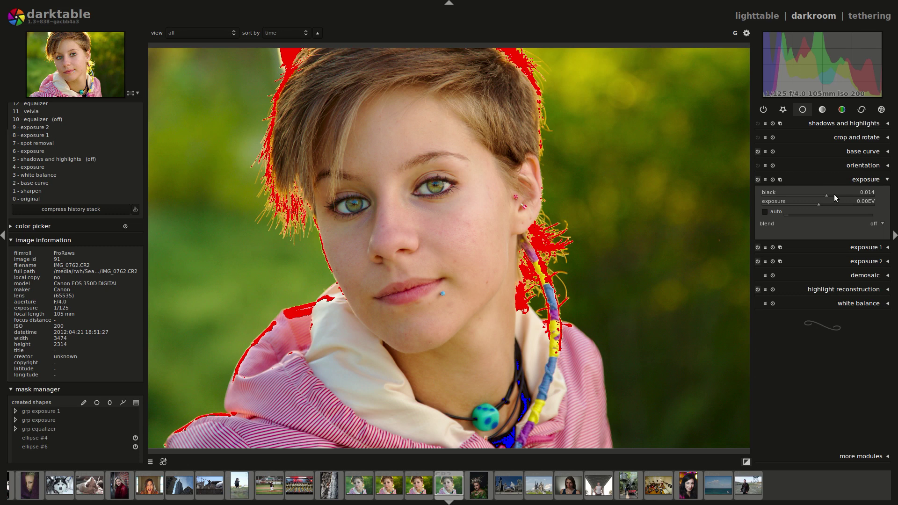
scroll(834, 195, up, 2)
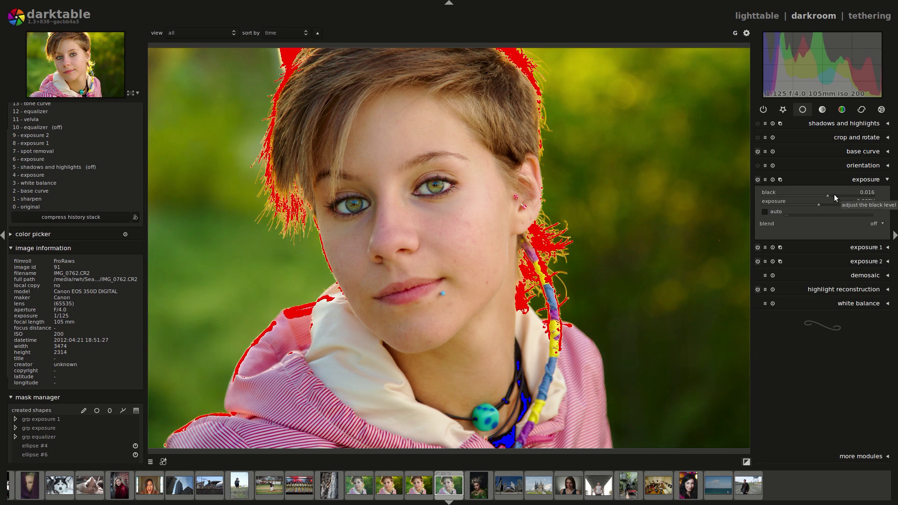
scroll(835, 195, up, 2)
click(746, 461)
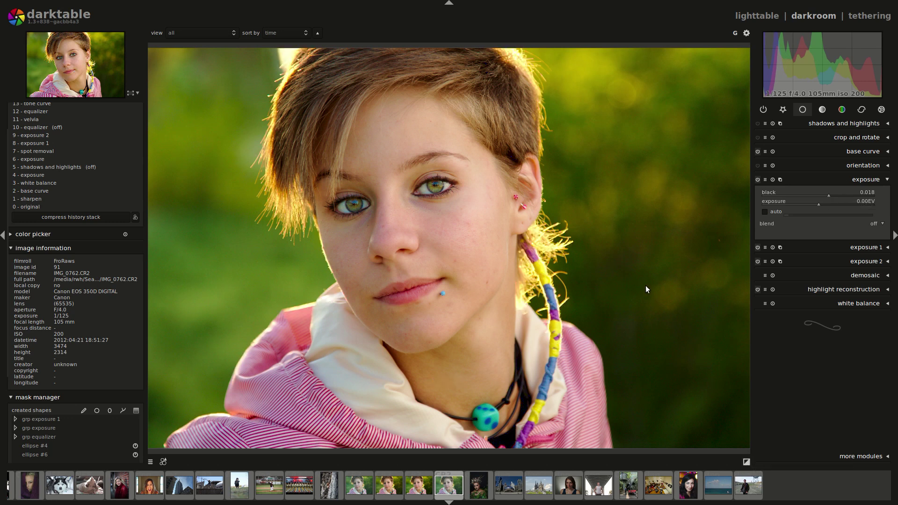
Hide the panels with Tab, restore them, then hide them again for the full-screen preview
key(Tab)
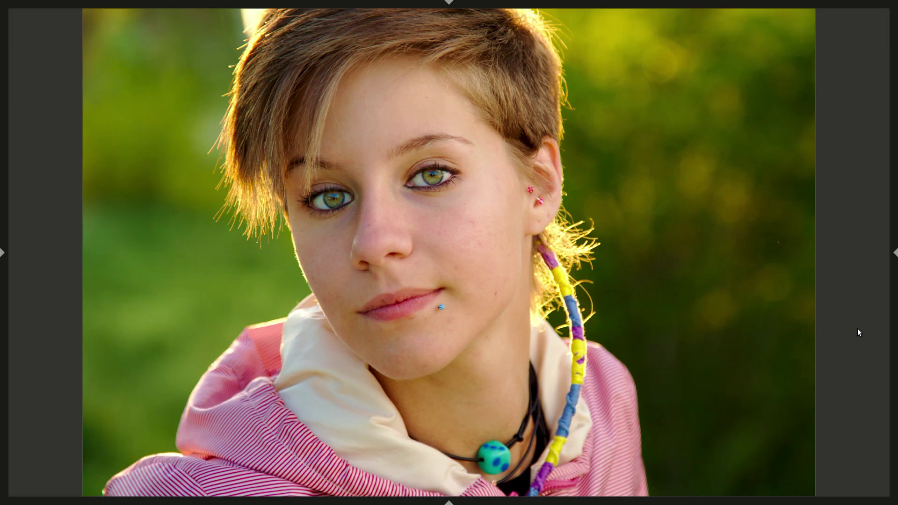
key(Tab)
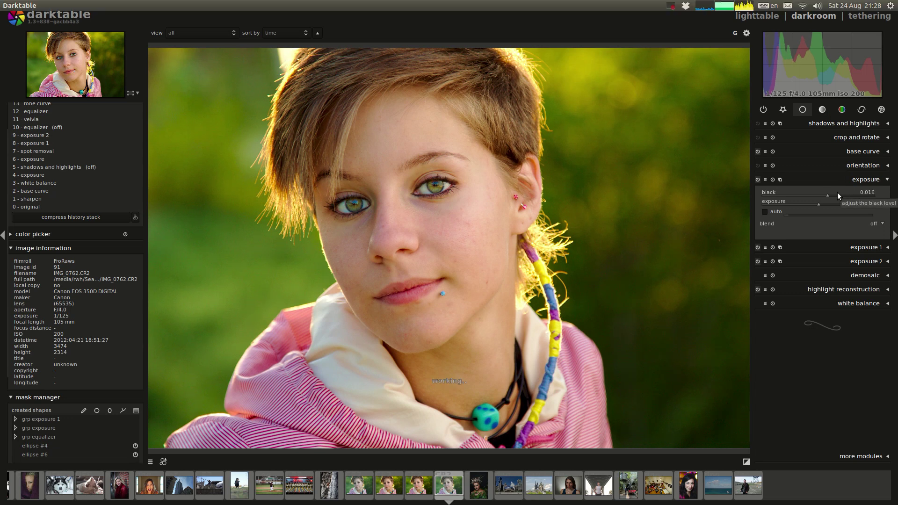
key(Tab)
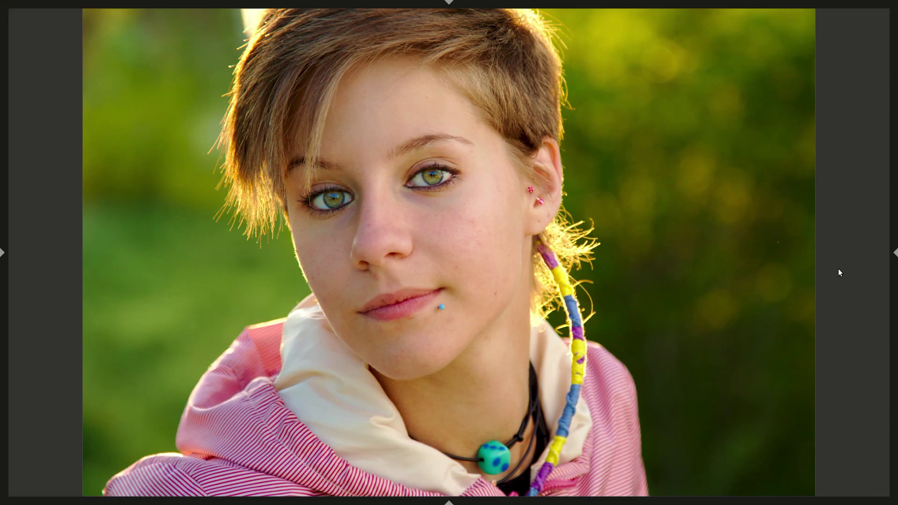